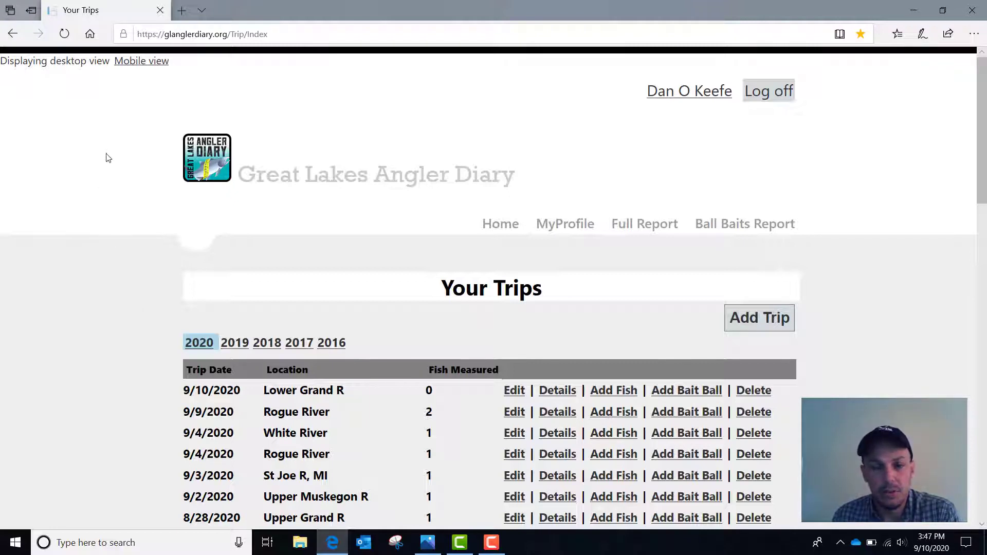
Switch the trip list view back and forth, then start a new trip keeping the 09/10/2020 date.
{"action": "left_click", "coordinate": [142, 62]}
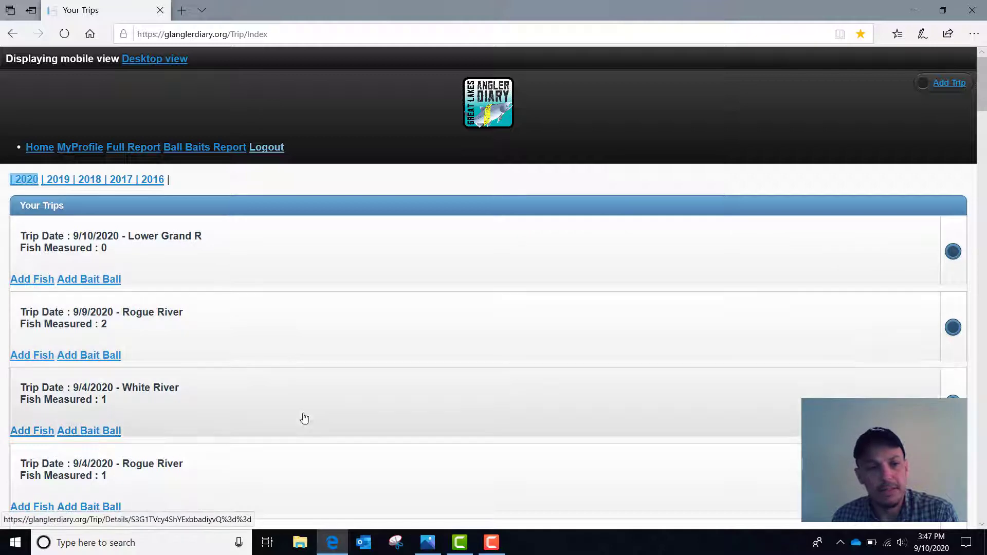
{"action": "left_click", "coordinate": [134, 65]}
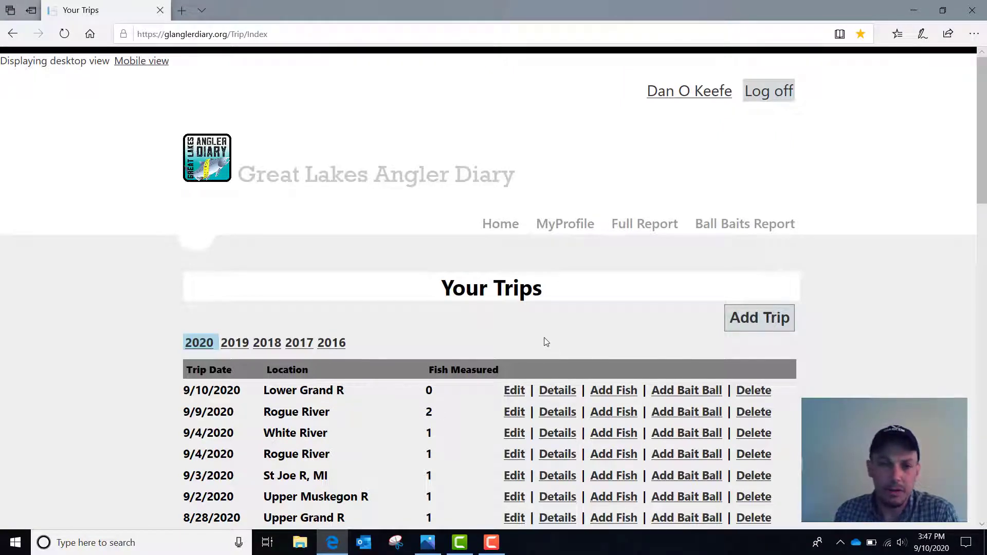
{"action": "left_click", "coordinate": [768, 328]}
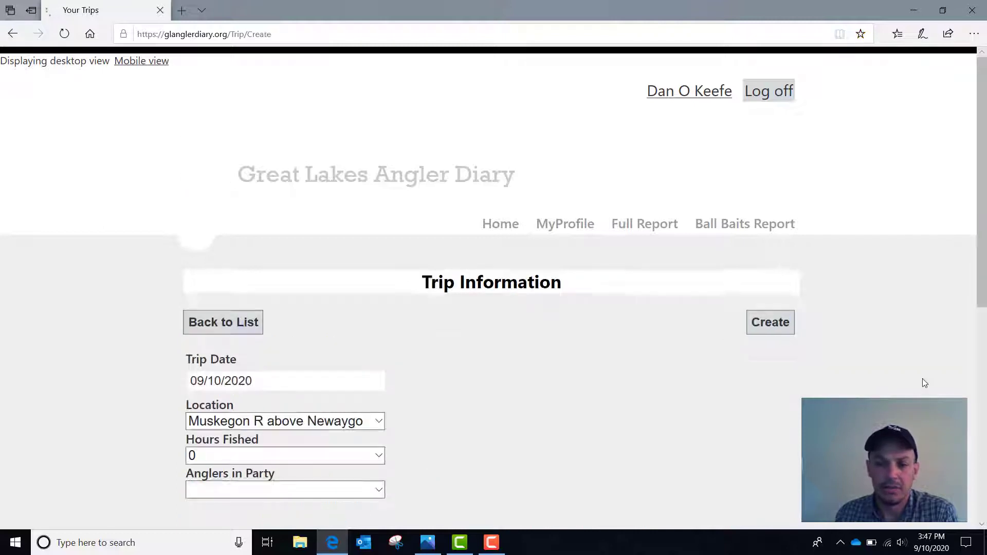
{"action": "scroll", "coordinate": [541, 374], "scroll_direction": "down", "scroll_amount": 1}
{"action": "scroll", "coordinate": [541, 374], "scroll_direction": "down", "scroll_amount": 1}
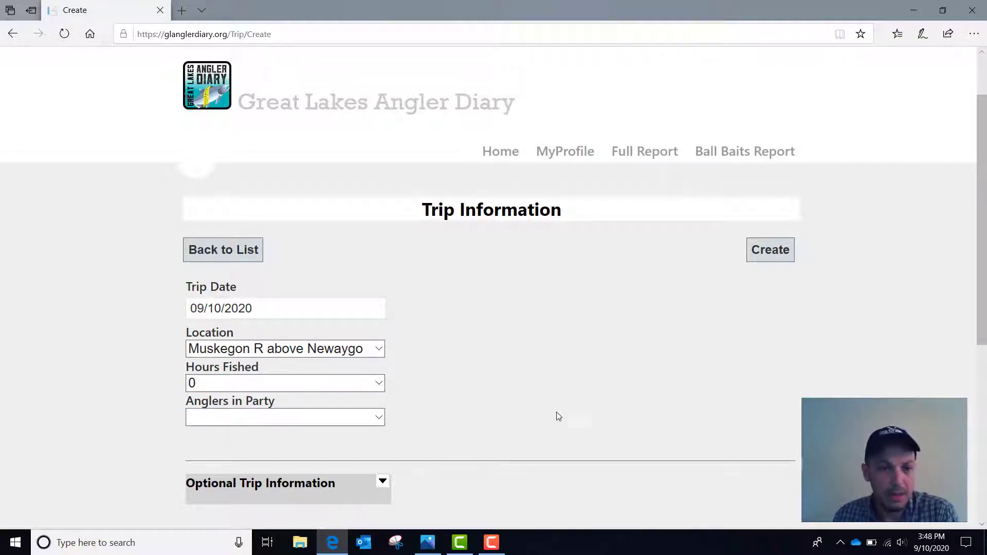
{"action": "left_click", "coordinate": [297, 312]}
{"action": "left_click", "coordinate": [425, 323]}
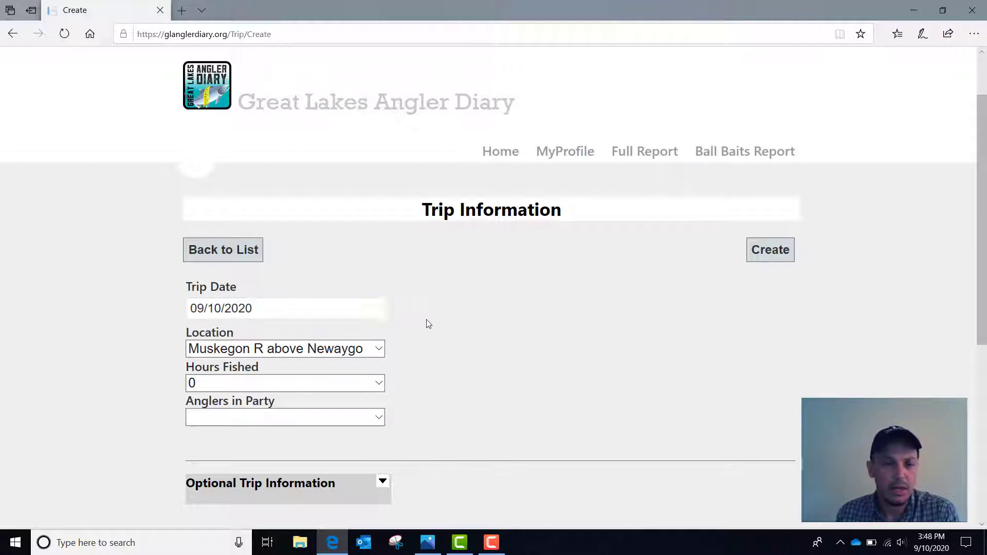
Set location to Rogue River, hours fished to 6 and anglers in party to 5.
{"action": "left_click", "coordinate": [379, 350]}
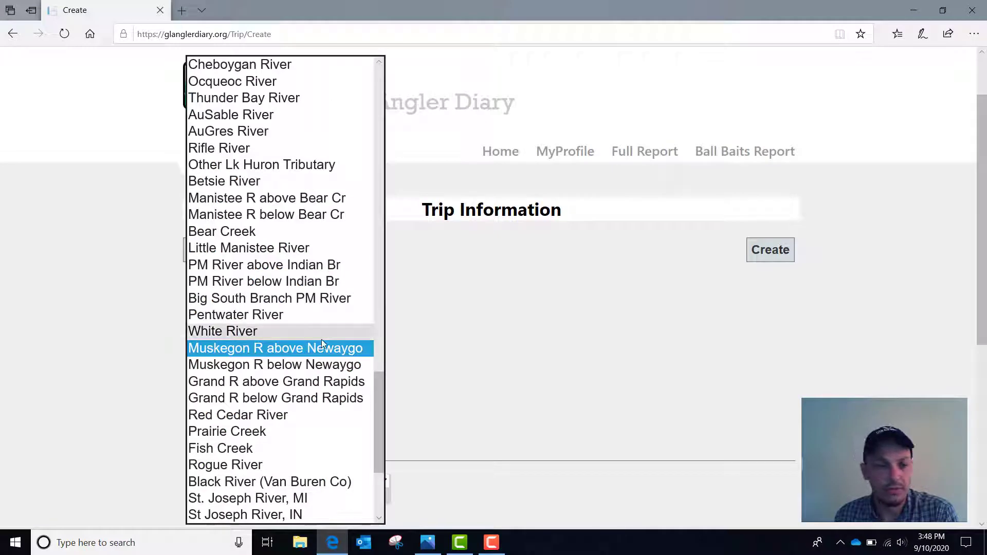
{"action": "left_click", "coordinate": [288, 463]}
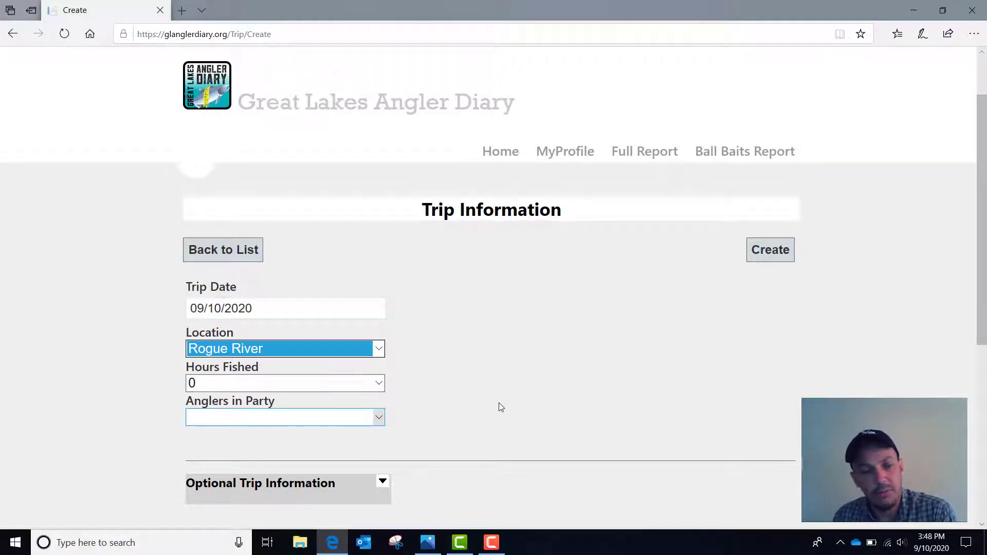
{"action": "left_click", "coordinate": [377, 383]}
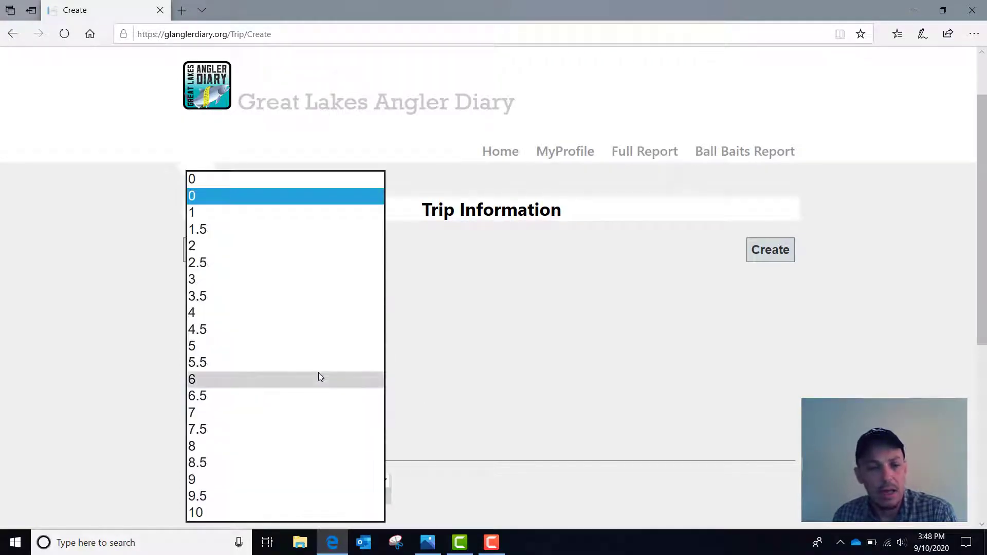
{"action": "left_click", "coordinate": [319, 378]}
{"action": "left_click", "coordinate": [376, 420]}
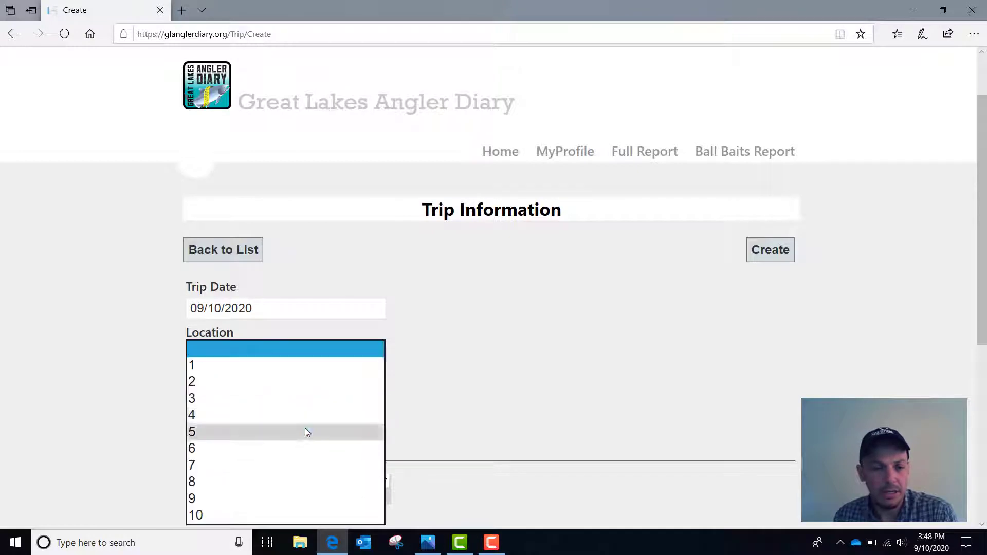
{"action": "left_click", "coordinate": [304, 429]}
{"action": "left_click", "coordinate": [612, 393]}
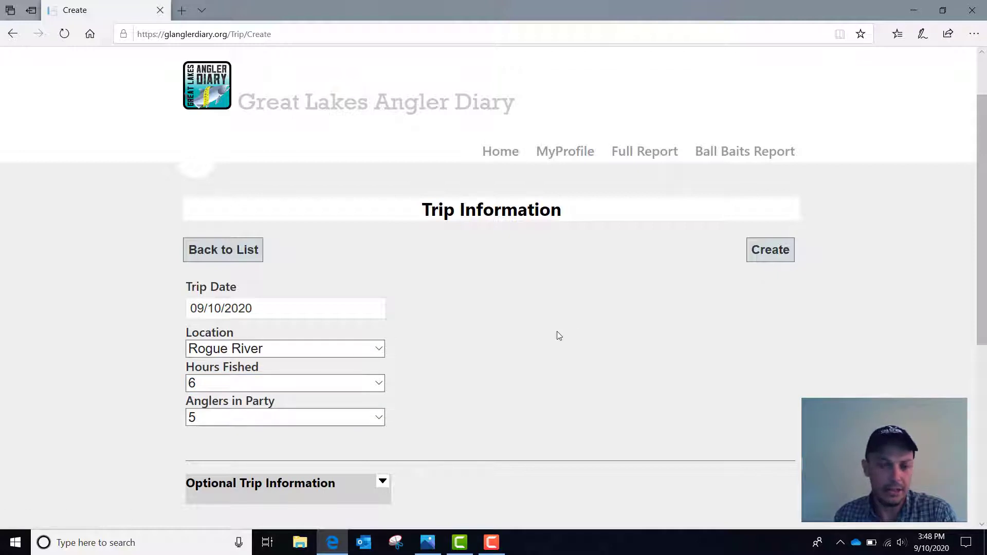
{"action": "scroll", "coordinate": [558, 335], "scroll_direction": "down", "scroll_amount": 3}
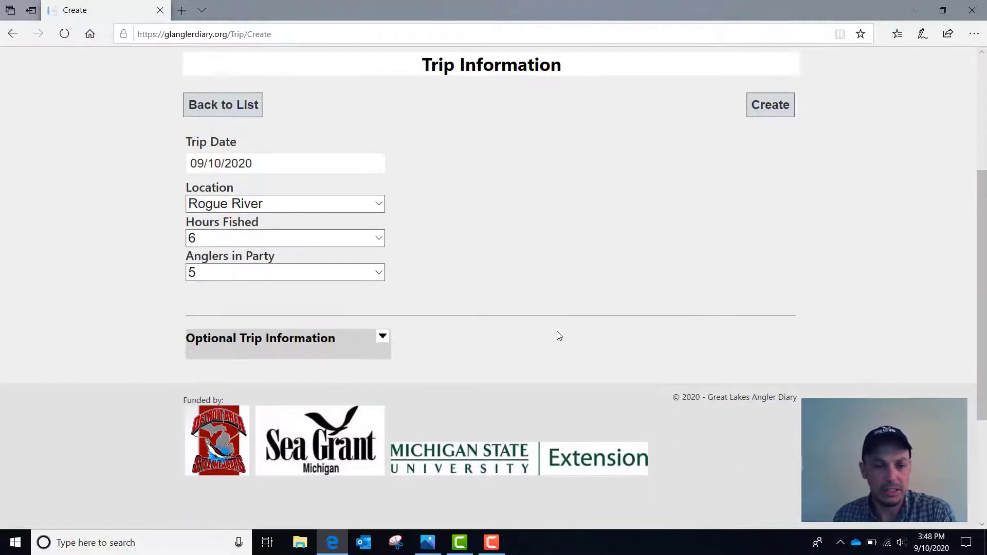
Expand Optional Trip Information and enter 'Packer Road' as the Other Location.
{"action": "left_click", "coordinate": [385, 337]}
{"action": "scroll", "coordinate": [535, 293], "scroll_direction": "down", "scroll_amount": 2}
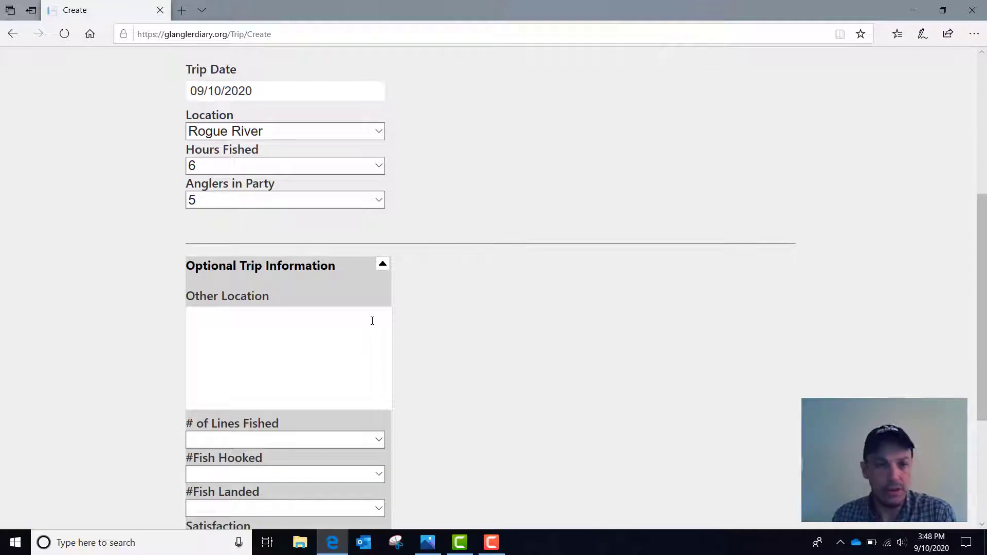
{"action": "key", "text": "shift+Tab"}
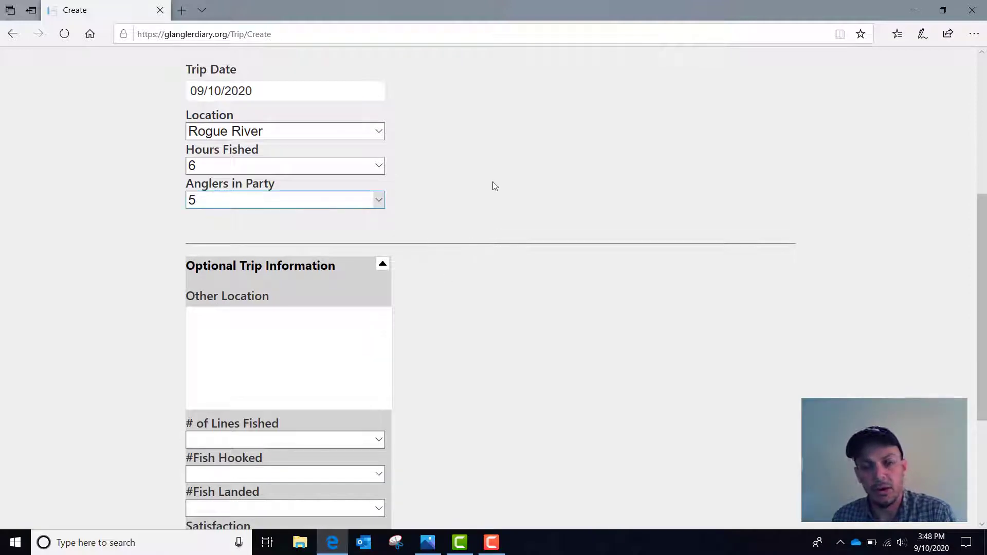
{"action": "left_click", "coordinate": [231, 345]}
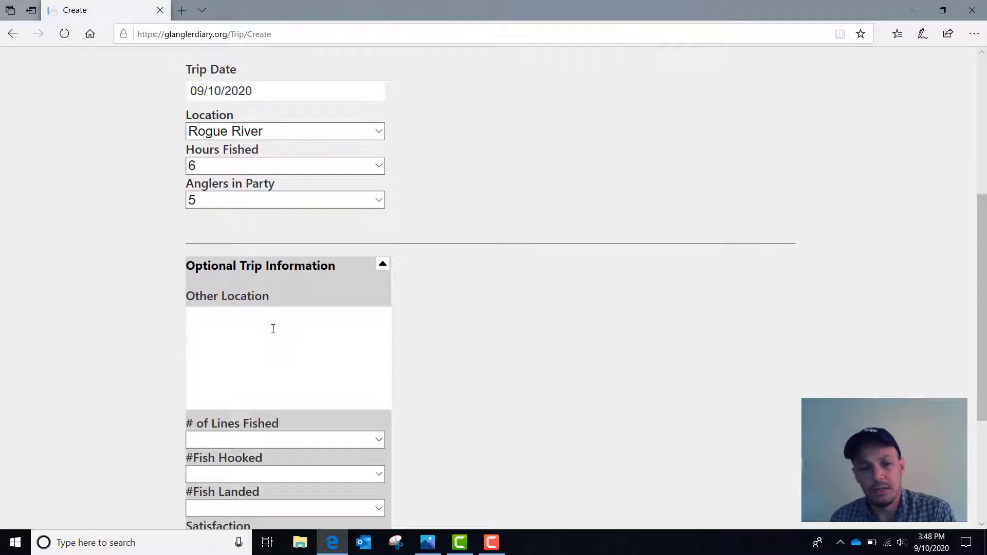
{"action": "scroll", "coordinate": [273, 328], "scroll_direction": "down", "scroll_amount": 2}
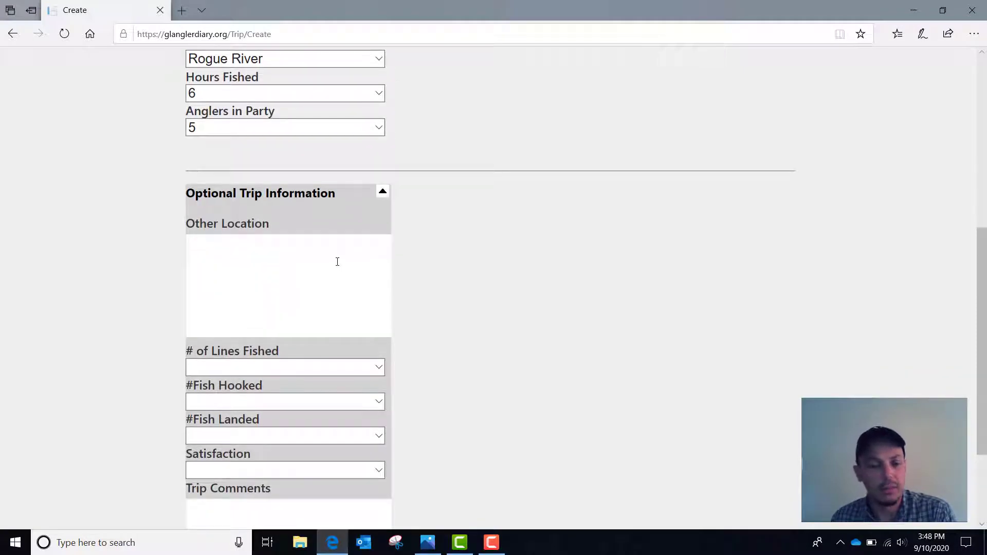
{"action": "scroll", "coordinate": [337, 261], "scroll_direction": "down", "scroll_amount": 2}
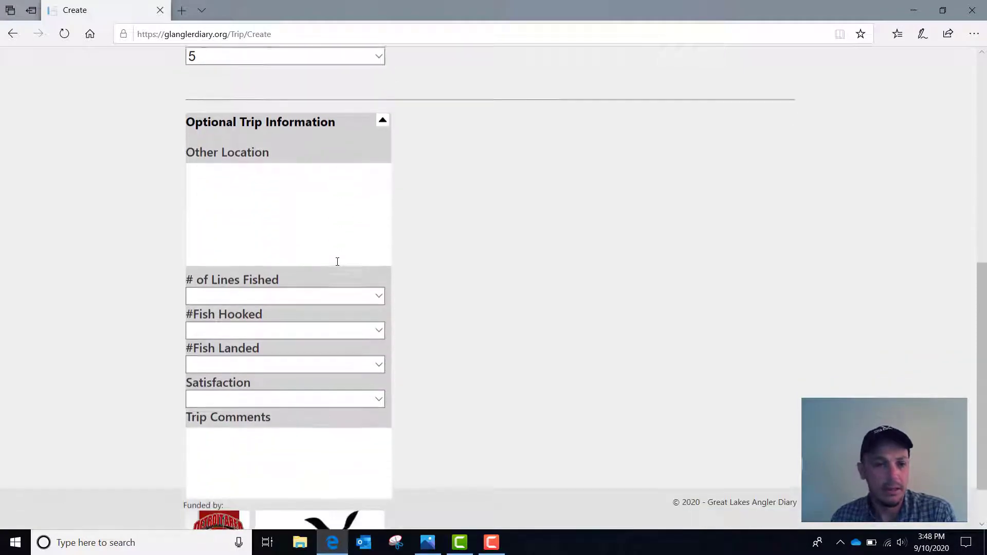
{"action": "left_click", "coordinate": [345, 227]}
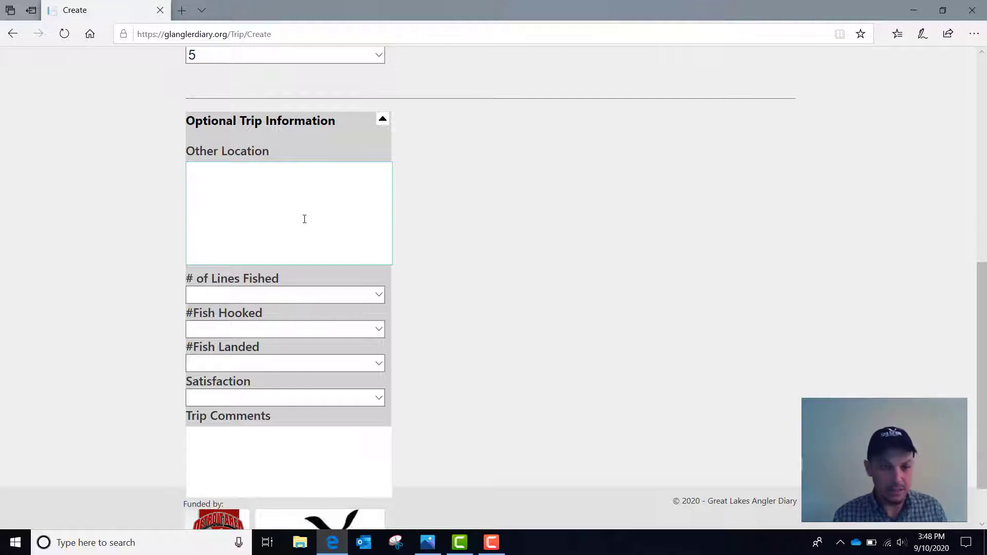
{"action": "type", "text": "Packer R"}
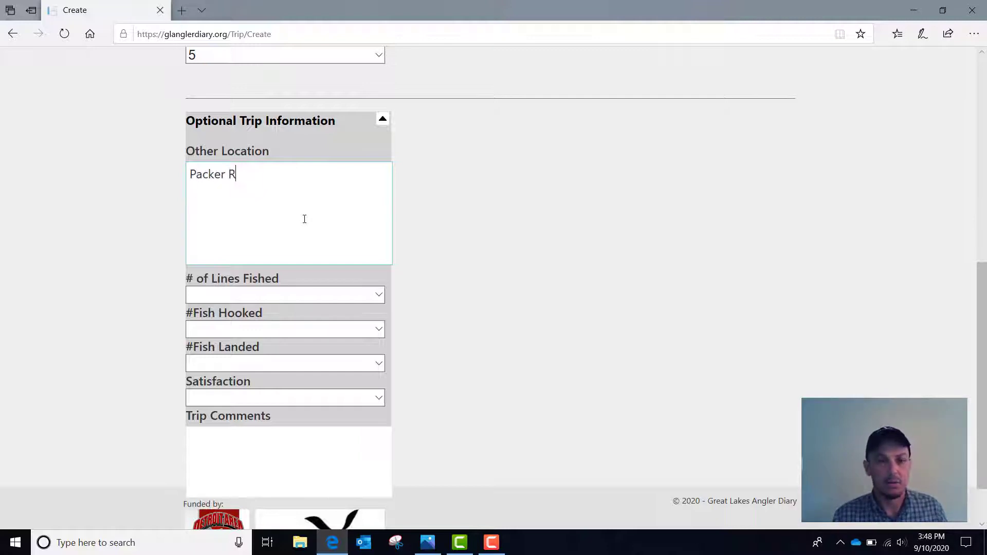
{"action": "type", "text": "oad"}
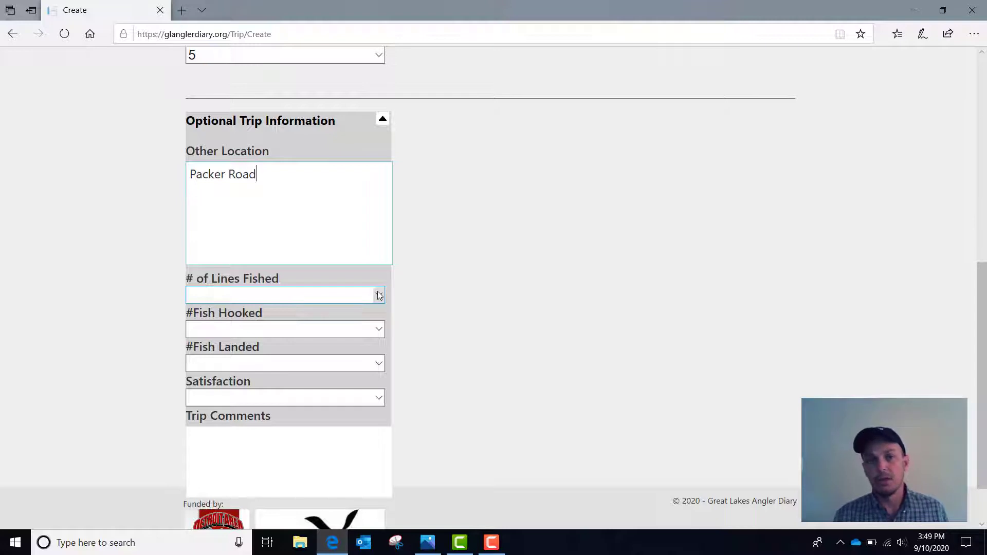
{"action": "scroll", "coordinate": [383, 286], "scroll_direction": "up", "scroll_amount": 3}
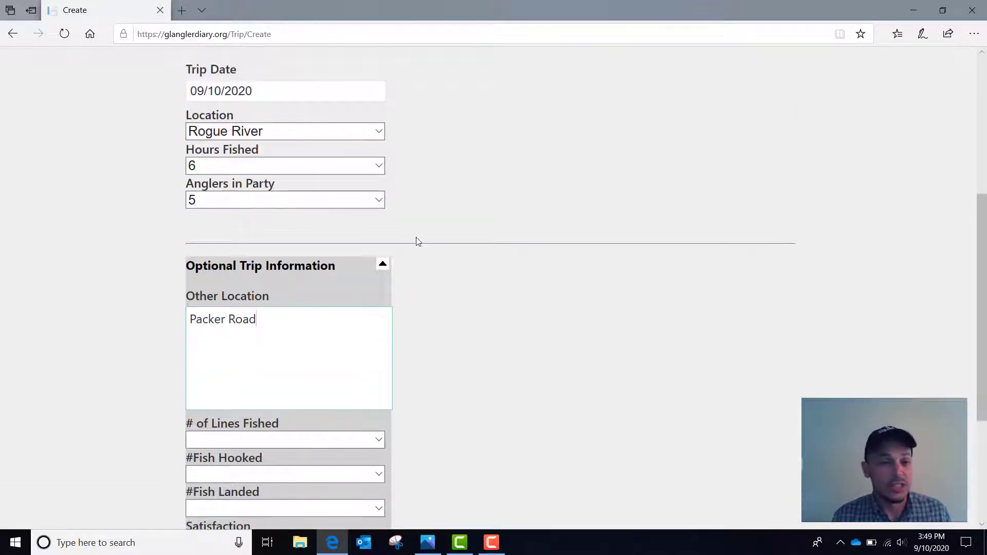
{"action": "scroll", "coordinate": [432, 303], "scroll_direction": "up", "scroll_amount": 2}
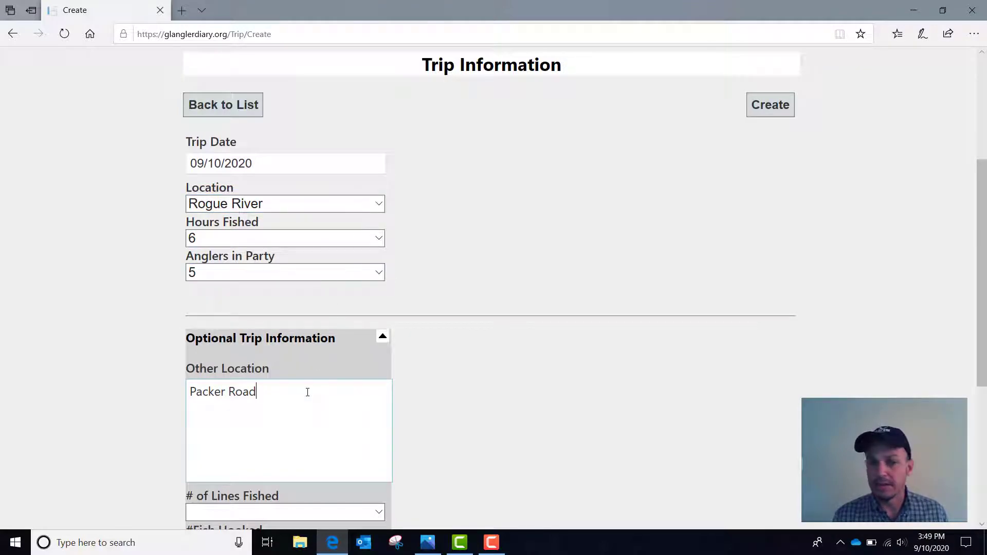
Change the location to Other Lk Michigan Trib, MI and replace Other Location with 'Unnamed Creek'.
{"action": "left_click", "coordinate": [378, 204]}
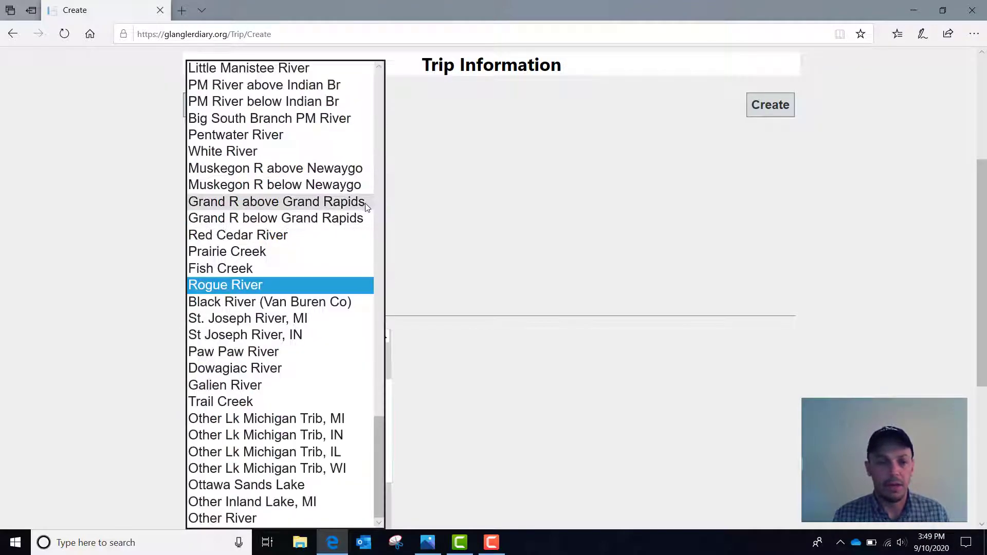
{"action": "left_click", "coordinate": [301, 420]}
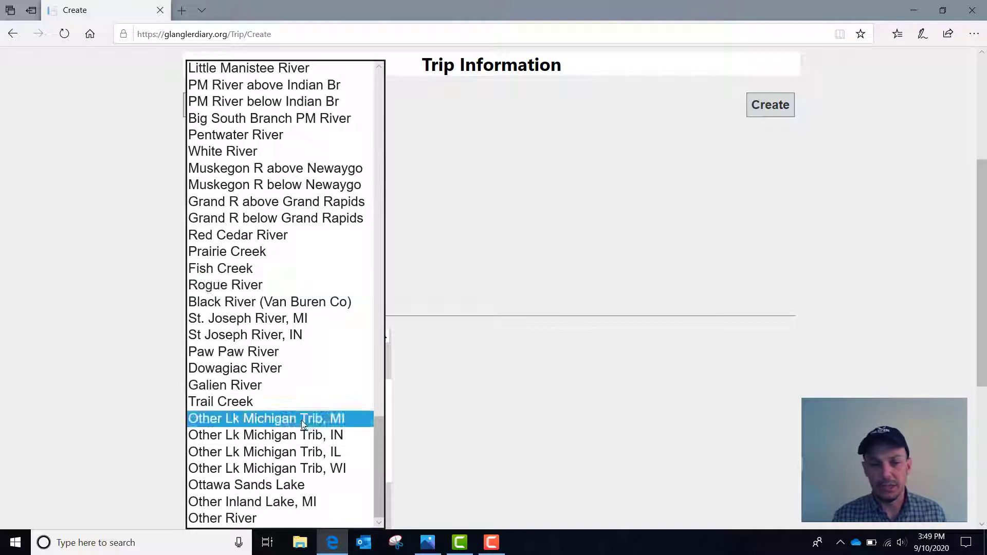
{"action": "left_click", "coordinate": [301, 421]}
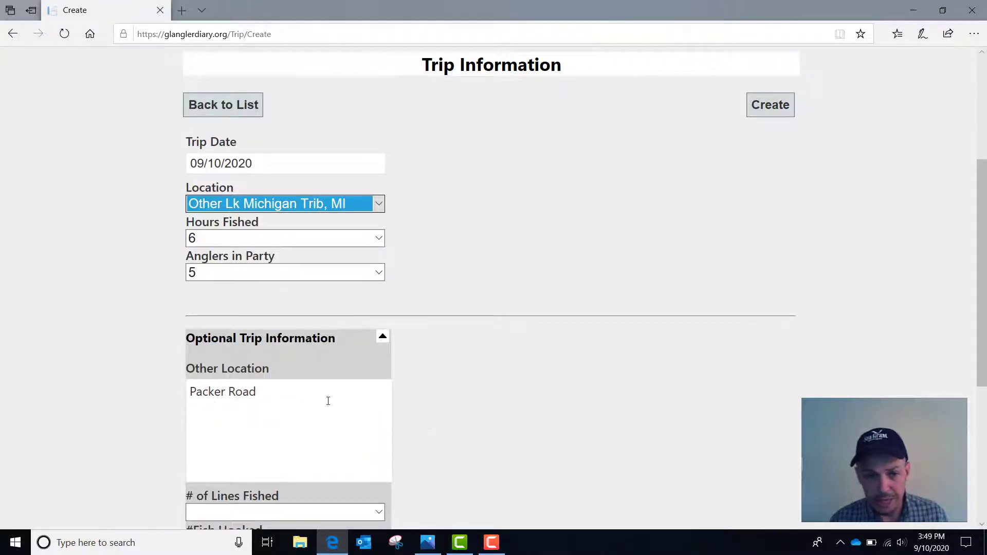
{"action": "left_click_drag", "start_coordinate": [328, 400], "coordinate": [186, 384]}
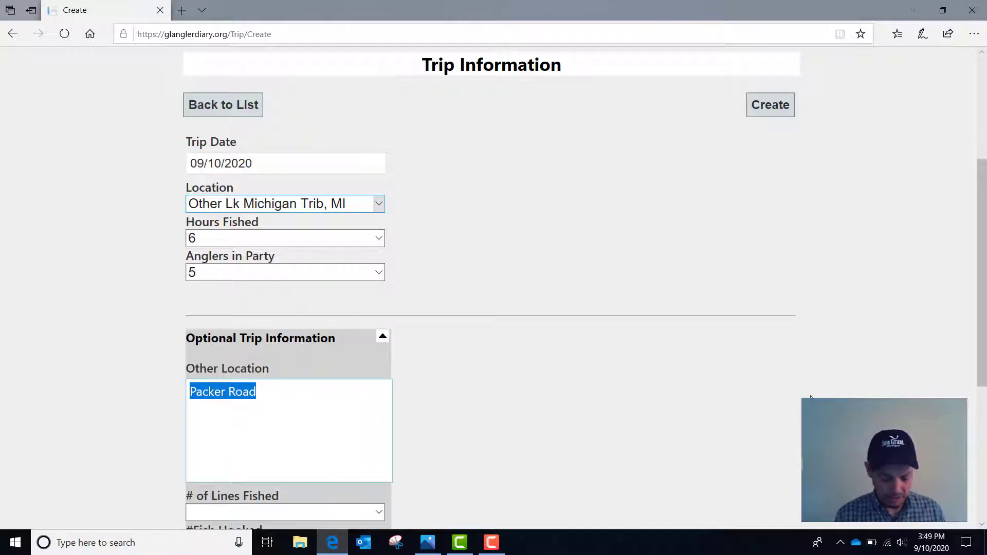
{"action": "type", "text": "Unn"}
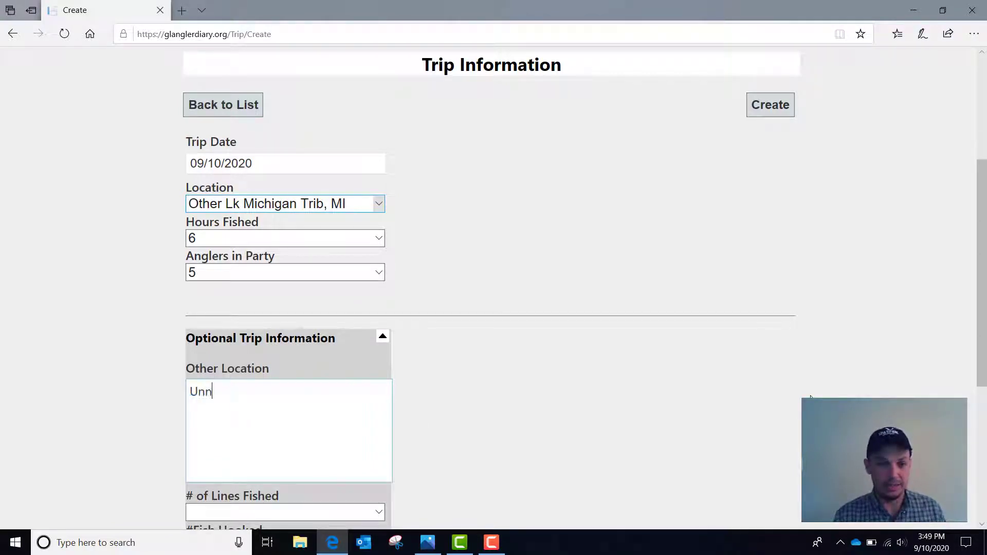
{"action": "type", "text": "amed Creek"}
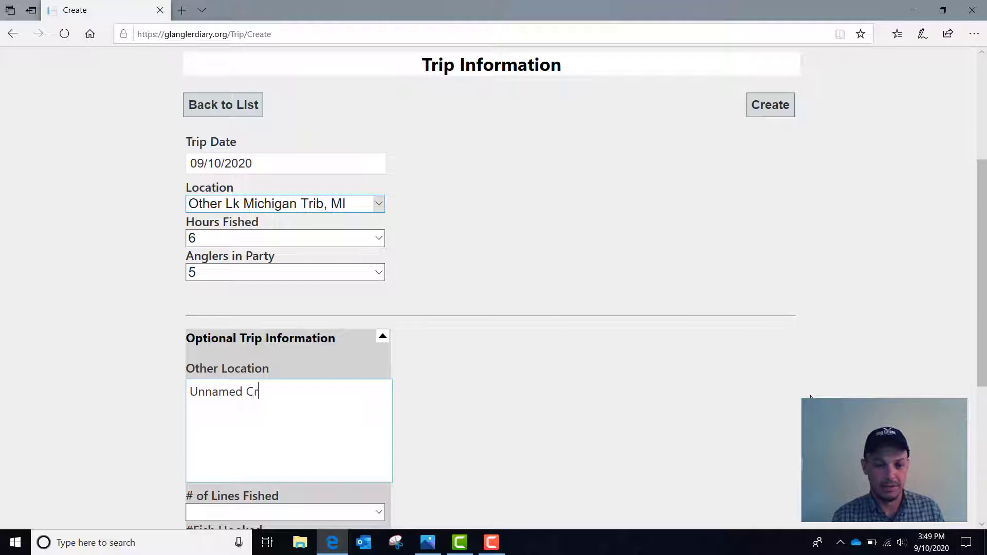
{"action": "left_click", "coordinate": [705, 321]}
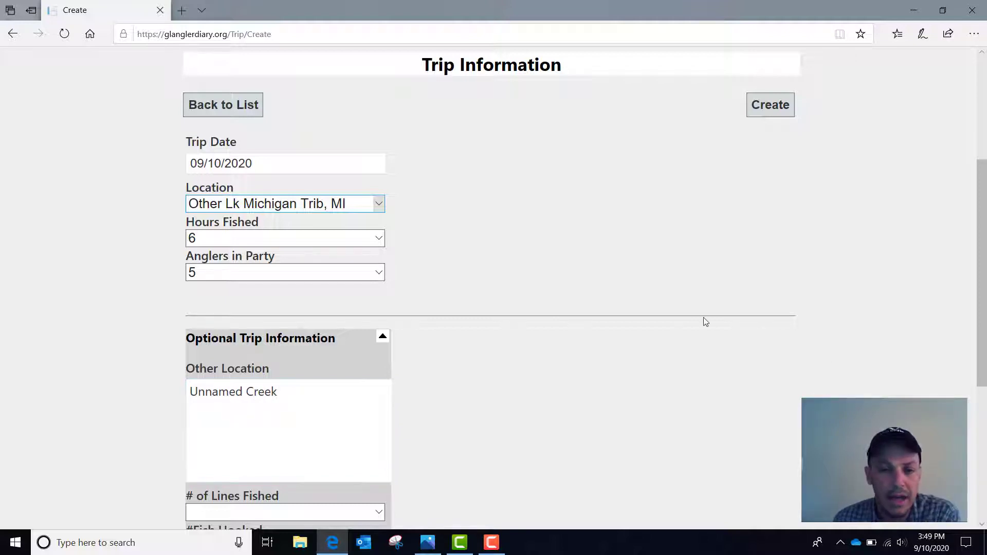
Set # of Lines Fished to 2, correcting an 11, and #Fish Hooked to 7.
{"action": "scroll", "coordinate": [487, 403], "scroll_direction": "down", "scroll_amount": 2}
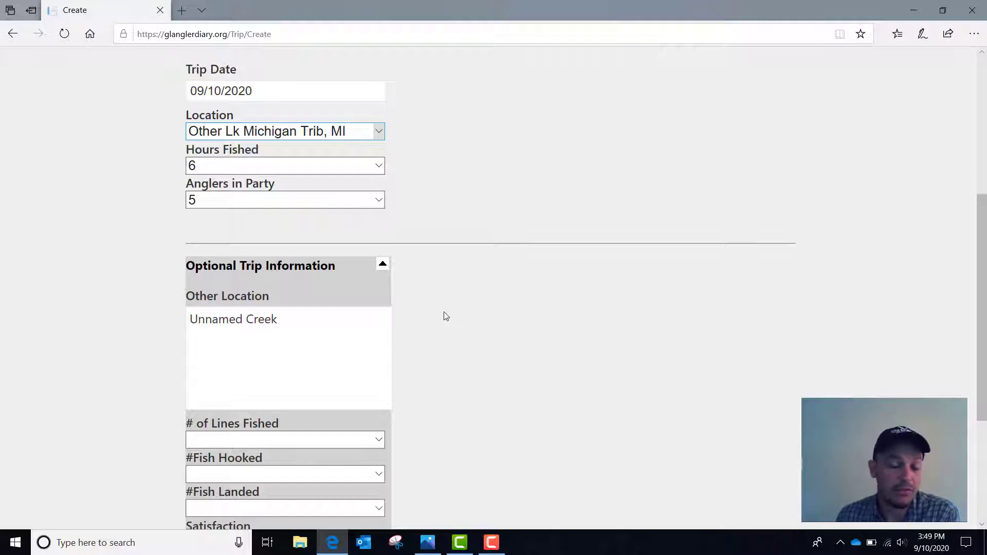
{"action": "scroll", "coordinate": [438, 318], "scroll_direction": "down", "scroll_amount": 1}
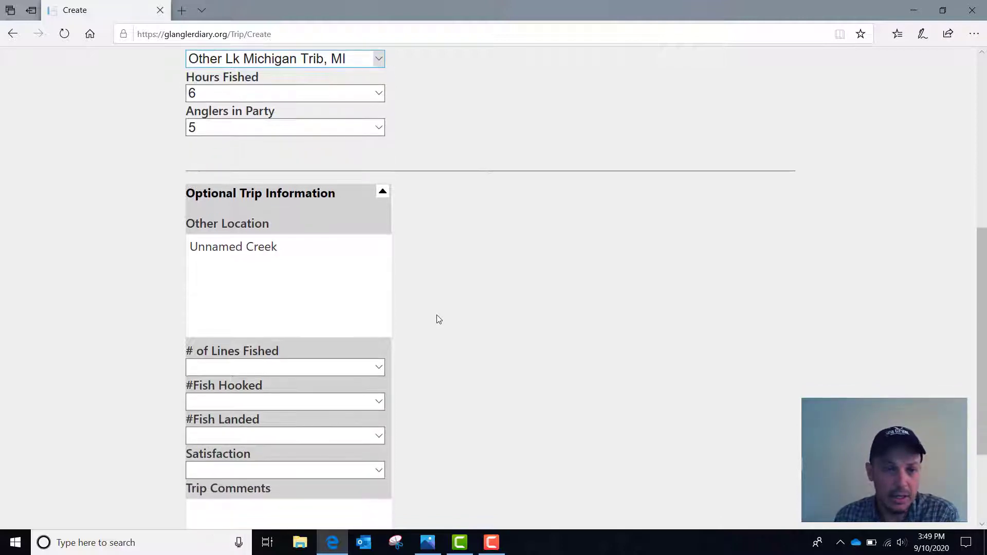
{"action": "scroll", "coordinate": [438, 318], "scroll_direction": "down", "scroll_amount": 1}
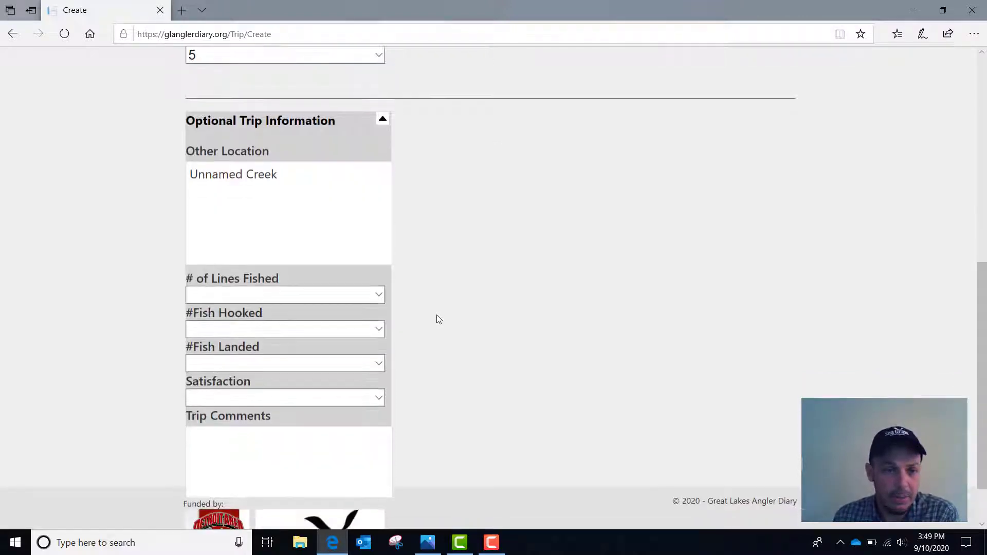
{"action": "left_click", "coordinate": [378, 294]}
{"action": "left_click", "coordinate": [335, 289]}
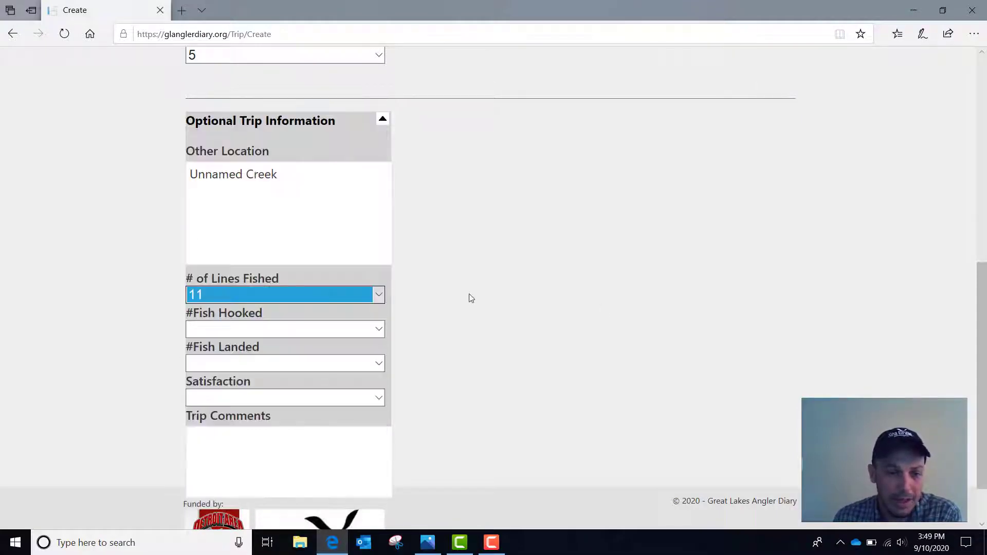
{"action": "left_click", "coordinate": [383, 294]}
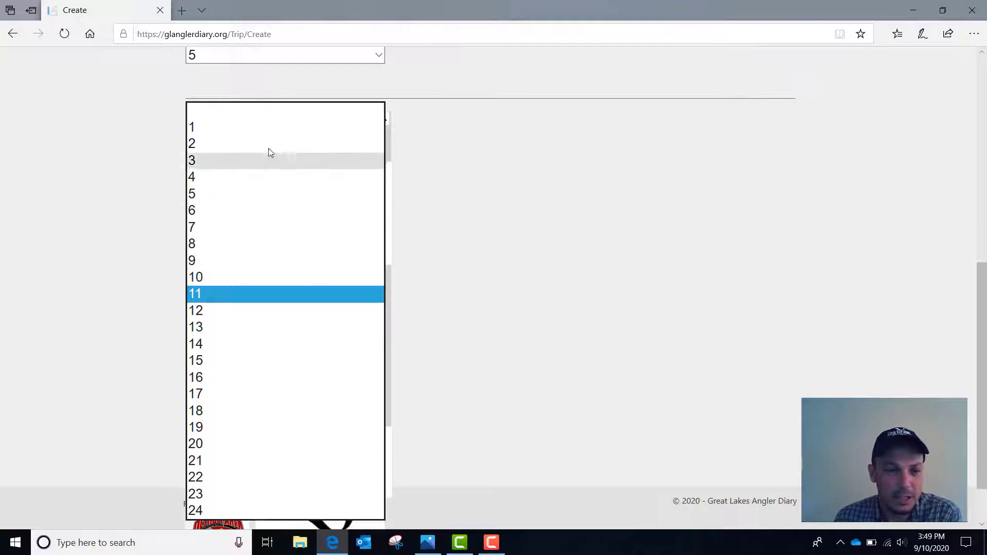
{"action": "left_click", "coordinate": [267, 145]}
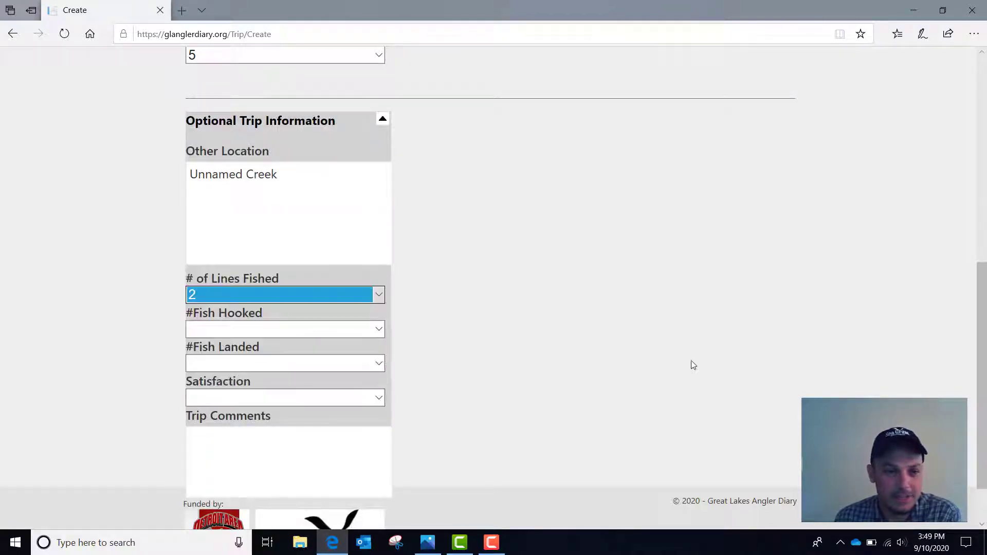
{"action": "left_click", "coordinate": [384, 328]}
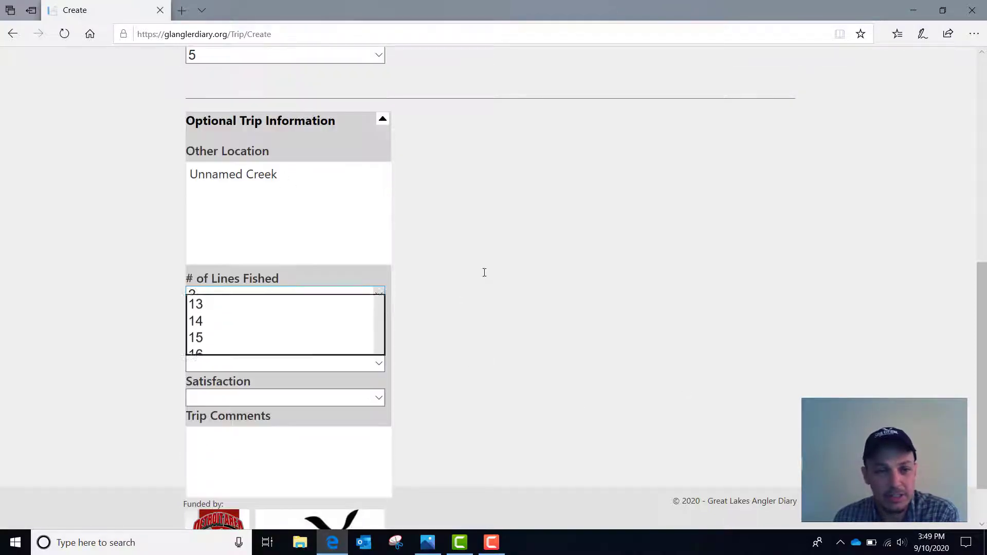
{"action": "key", "text": "7"}
{"action": "key", "text": "Return"}
Set #Fish Landed to 1 and satisfaction to 3 - Somewhat Dissatisfied.
{"action": "scroll", "coordinate": [719, 415], "scroll_direction": "up", "scroll_amount": 2}
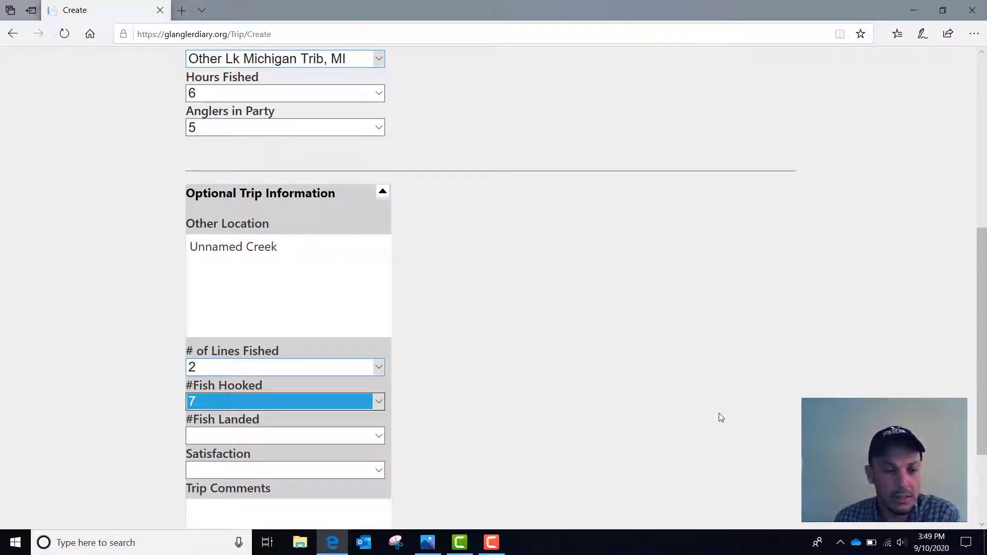
{"action": "left_click", "coordinate": [379, 436]}
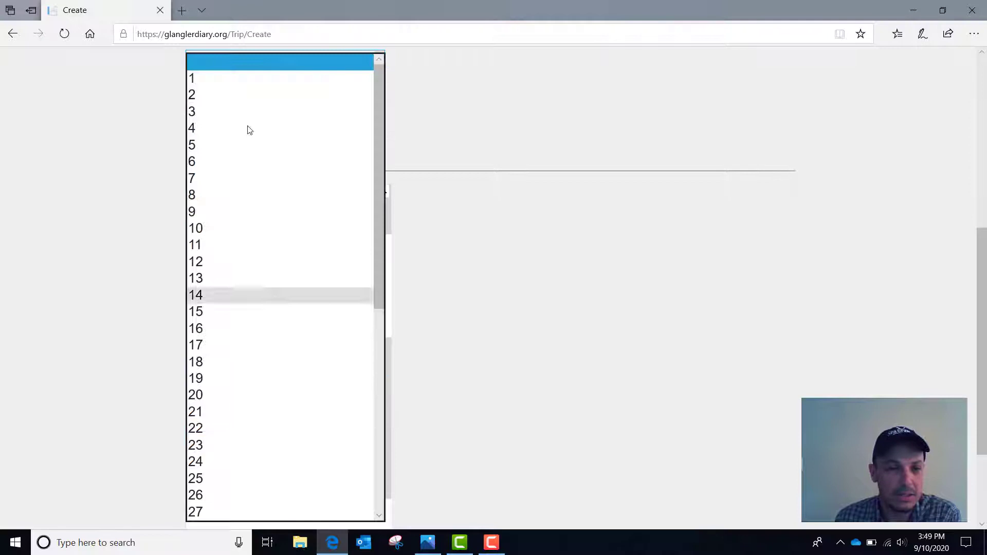
{"action": "left_click", "coordinate": [253, 82]}
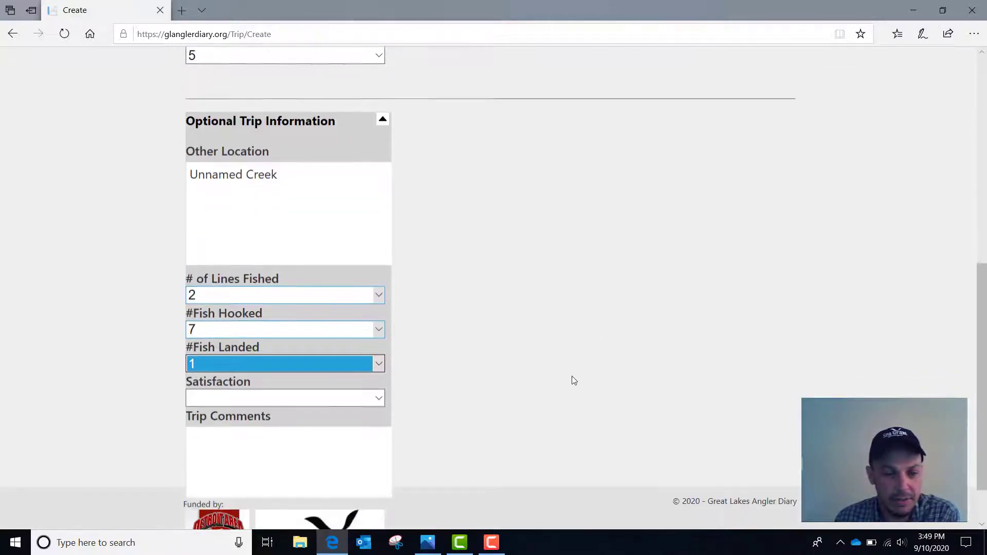
{"action": "left_click", "coordinate": [379, 400]}
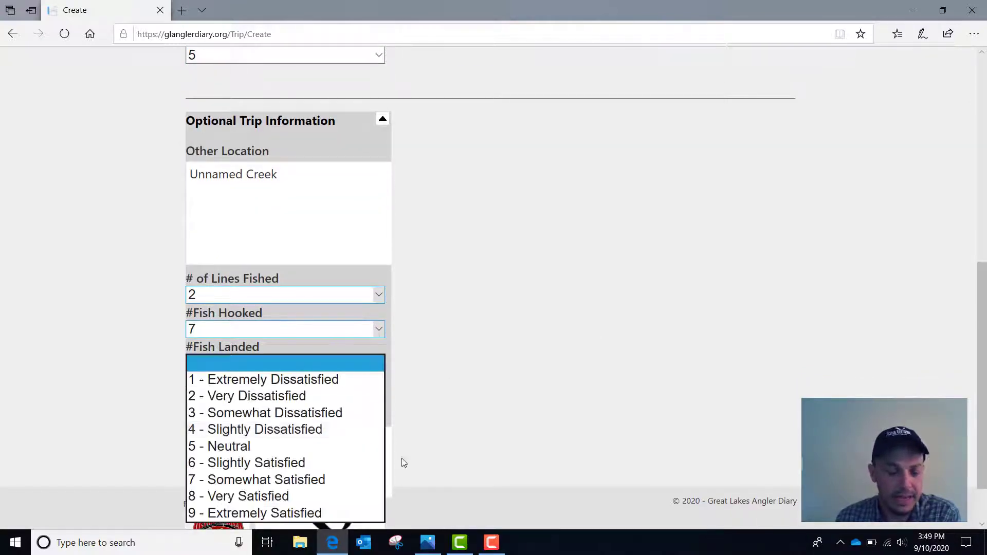
{"action": "left_click", "coordinate": [329, 417]}
{"action": "scroll", "coordinate": [625, 421], "scroll_direction": "down", "scroll_amount": 2}
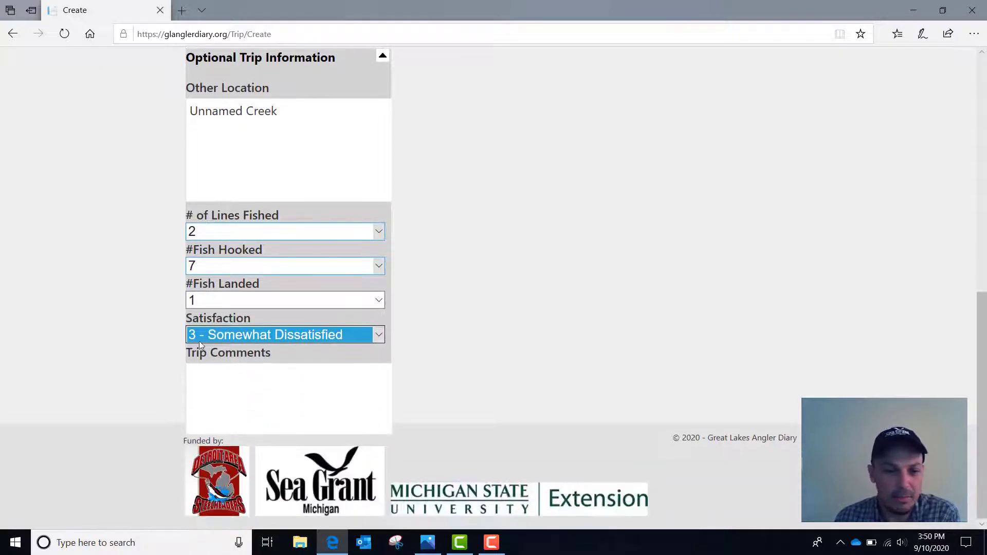
{"action": "left_click", "coordinate": [242, 374]}
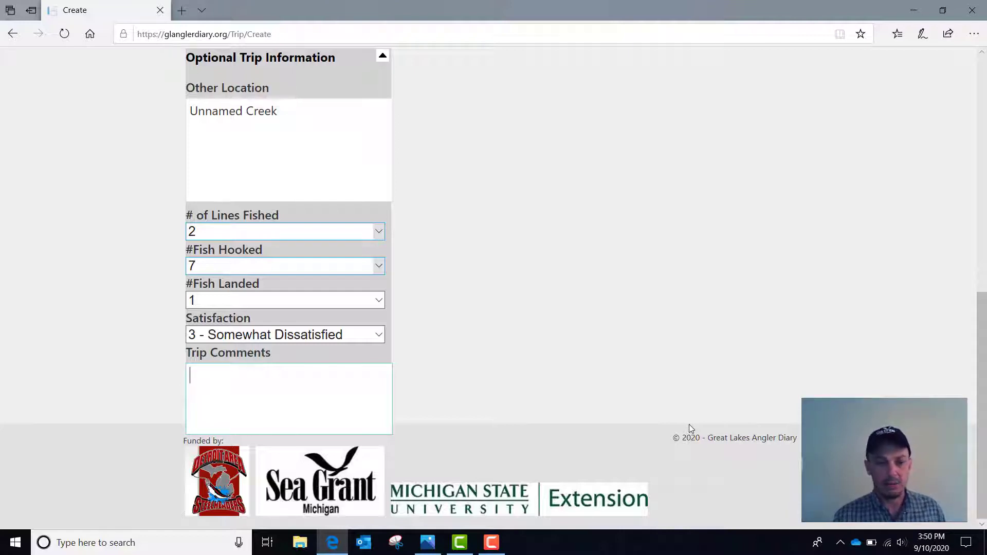
Enter the trip comment 'Saw several clipped fish caught by other anglers.' and return to the form top.
{"action": "type", "text": "Saw se"}
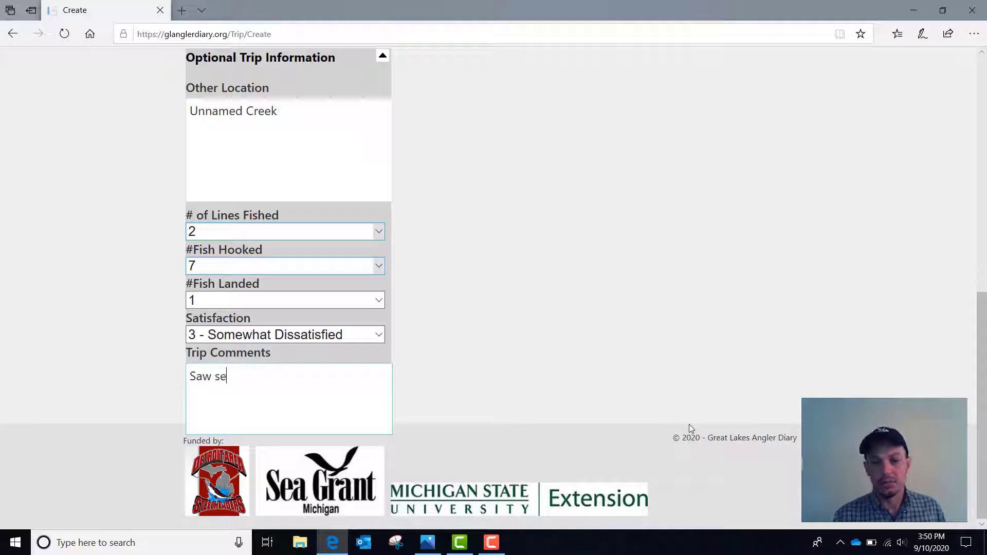
{"action": "type", "text": "veral"}
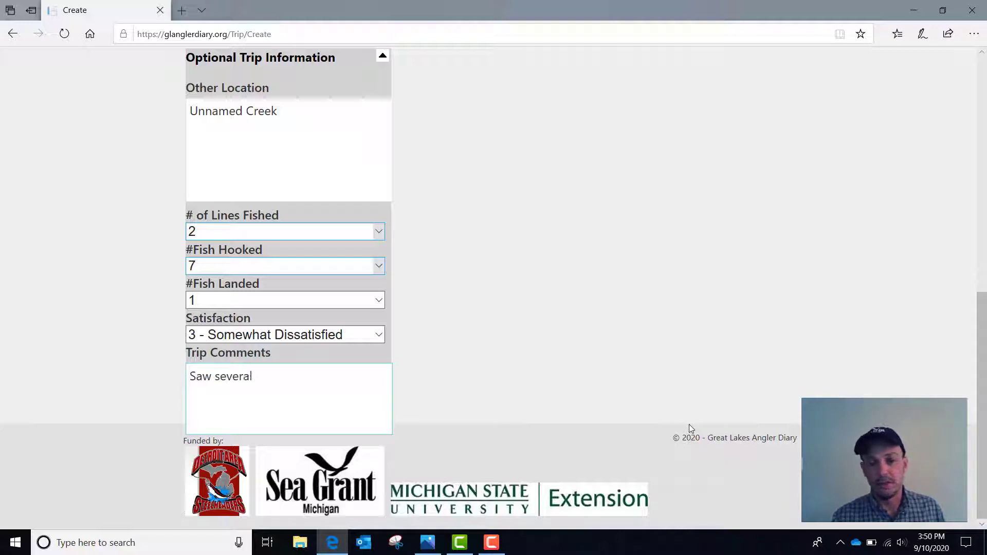
{"action": "type", "text": "clipped fish ca"}
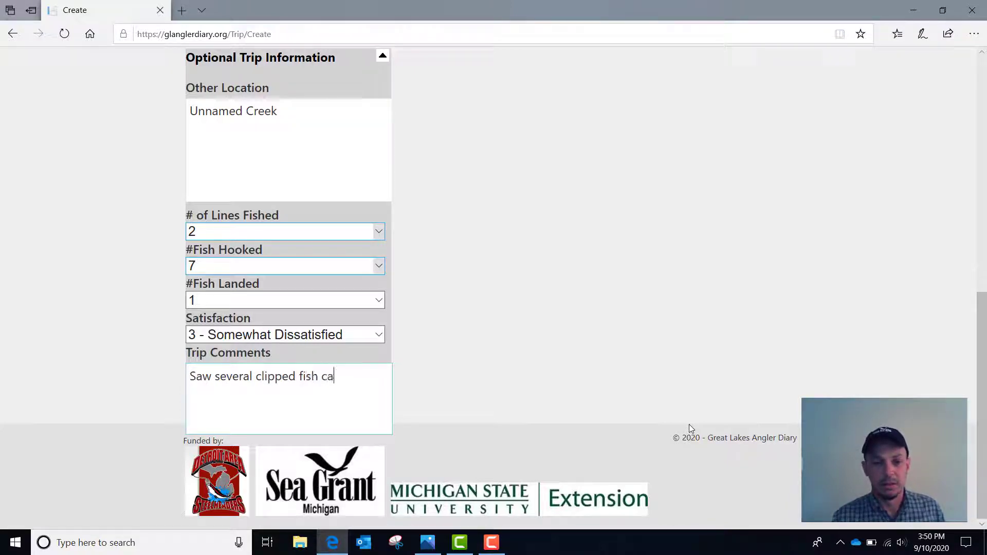
{"action": "type", "text": "ught by"}
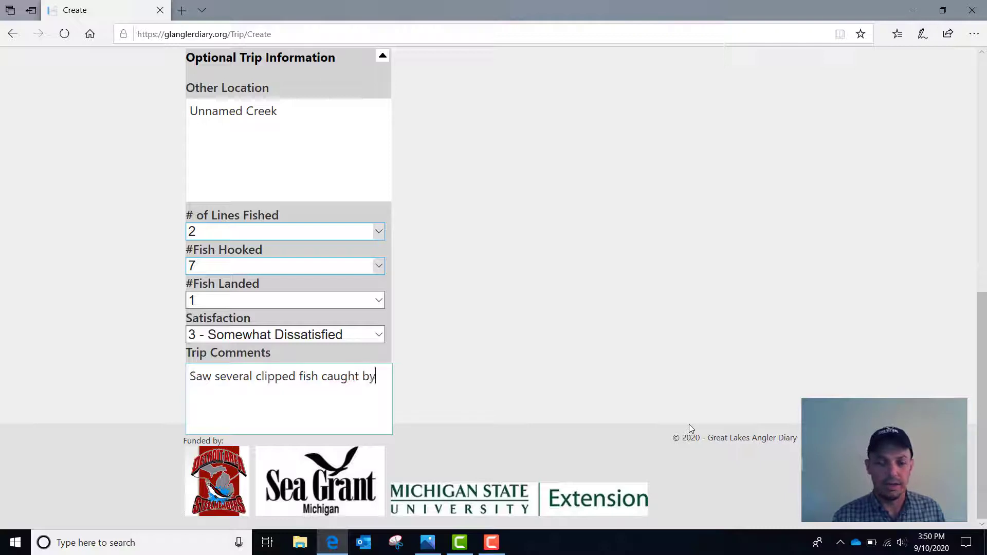
{"action": "type", "text": " other anglers"}
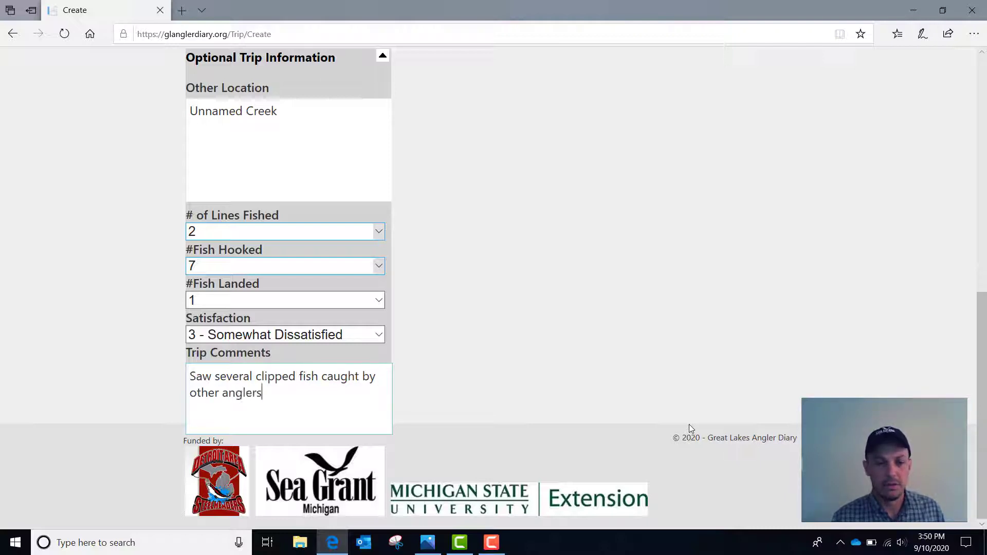
{"action": "type", "text": "."}
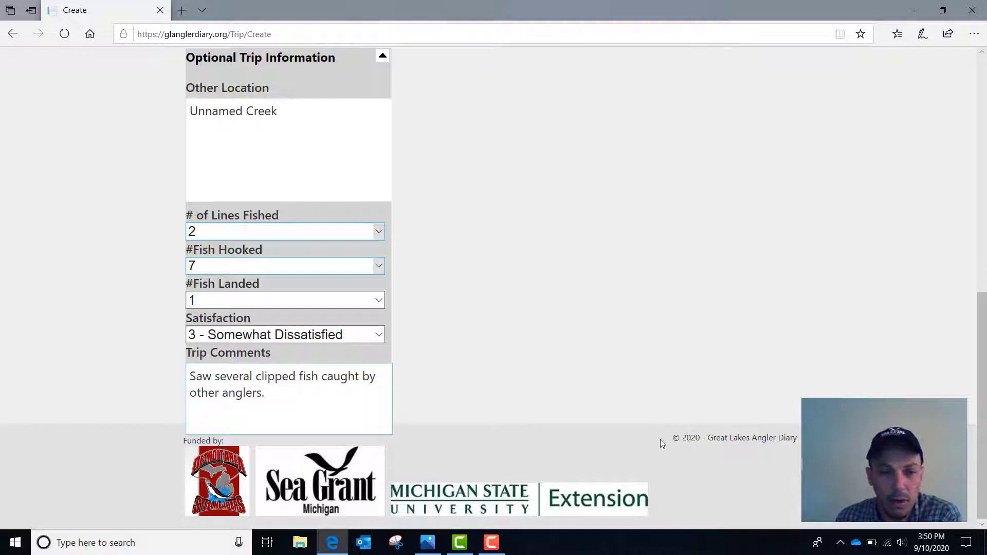
{"action": "left_click", "coordinate": [535, 266]}
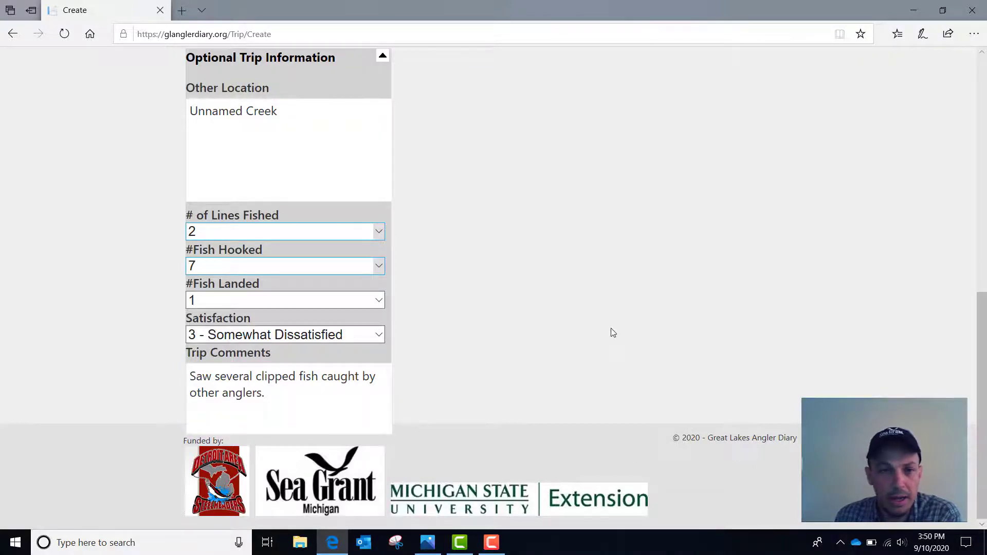
{"action": "scroll", "coordinate": [613, 332], "scroll_direction": "up", "scroll_amount": 2}
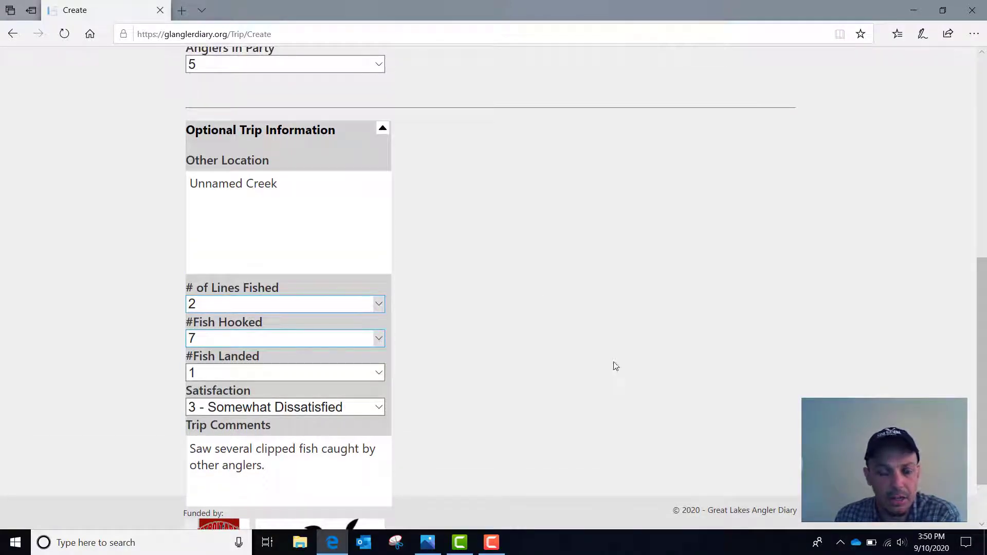
{"action": "scroll", "coordinate": [615, 366], "scroll_direction": "up", "scroll_amount": 6}
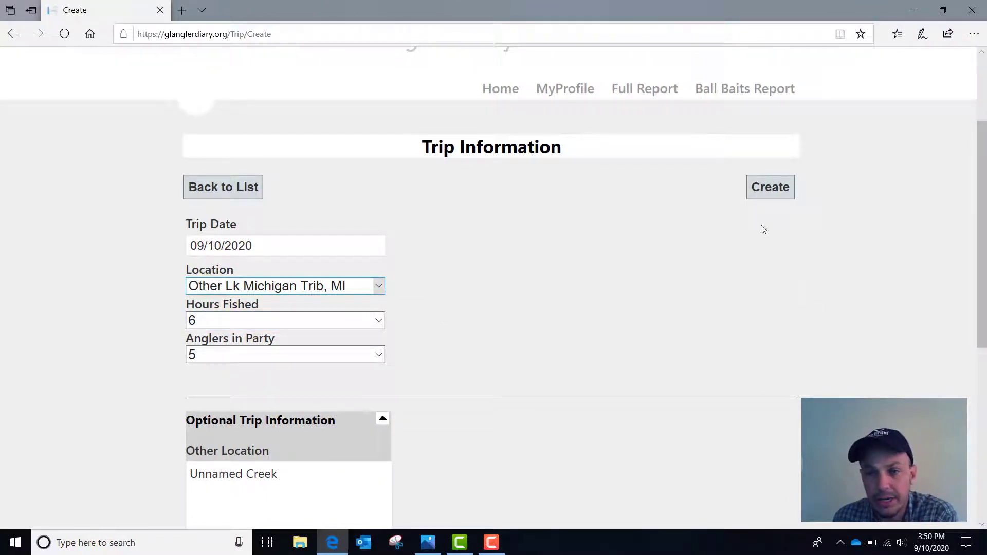
Create the trip and check the 9/10/2020 Other Lk MI Trib, MI entry in Your Trips.
{"action": "left_click", "coordinate": [766, 198]}
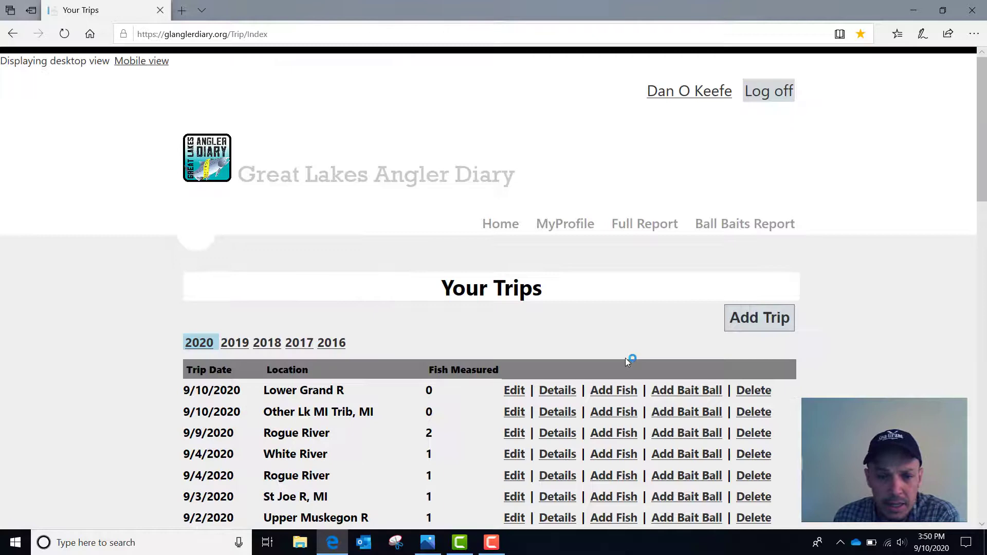
{"action": "scroll", "coordinate": [544, 314], "scroll_direction": "down", "scroll_amount": 1}
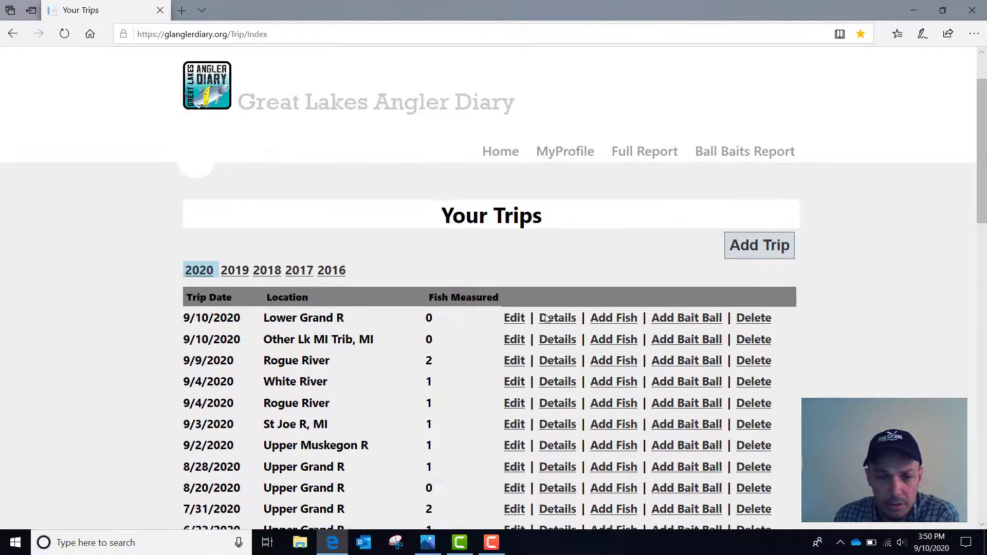
{"action": "scroll", "coordinate": [490, 315], "scroll_direction": "down", "scroll_amount": 1}
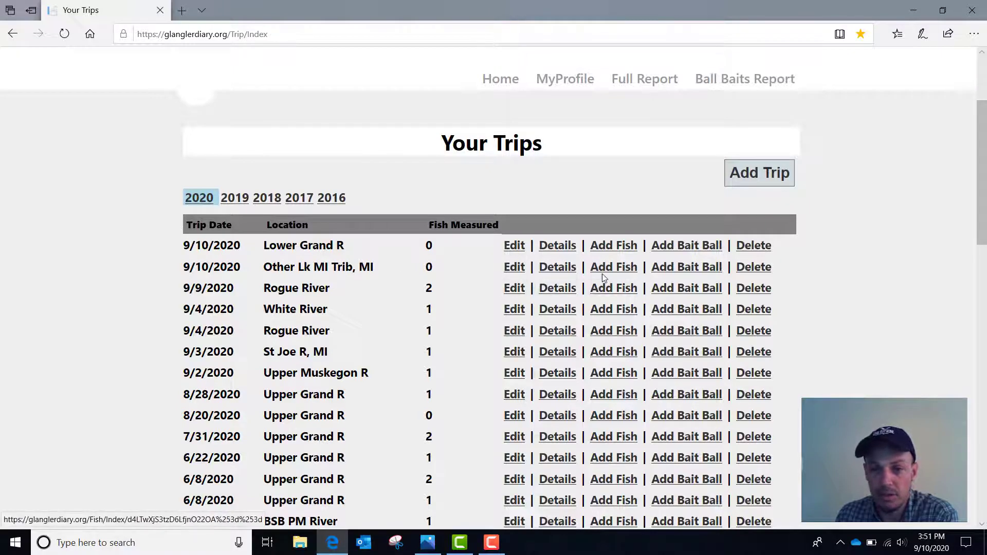
Start a fish record for the 09/10/2020 trip with species Steelhead and 22 whole inches.
{"action": "left_click", "coordinate": [609, 268]}
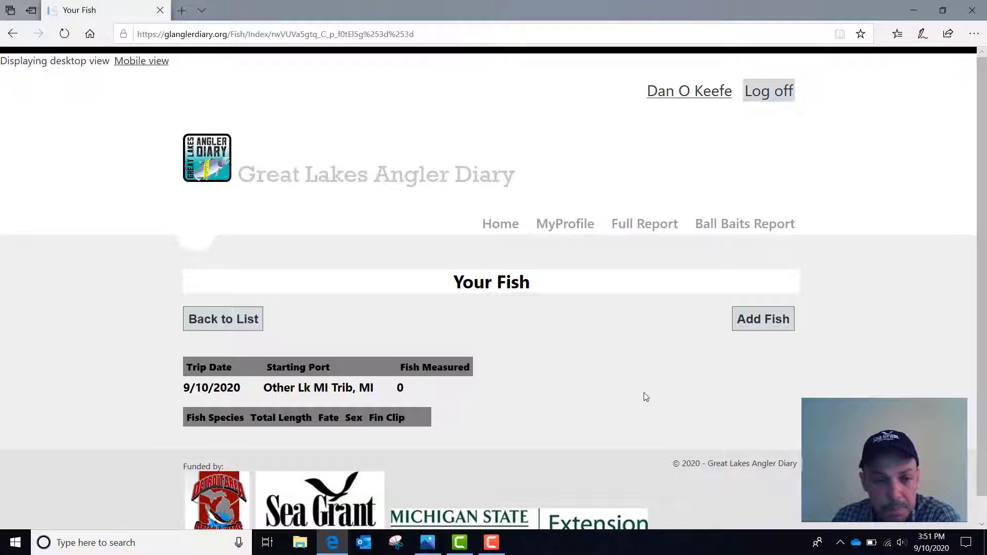
{"action": "scroll", "coordinate": [566, 380], "scroll_direction": "down", "scroll_amount": 1}
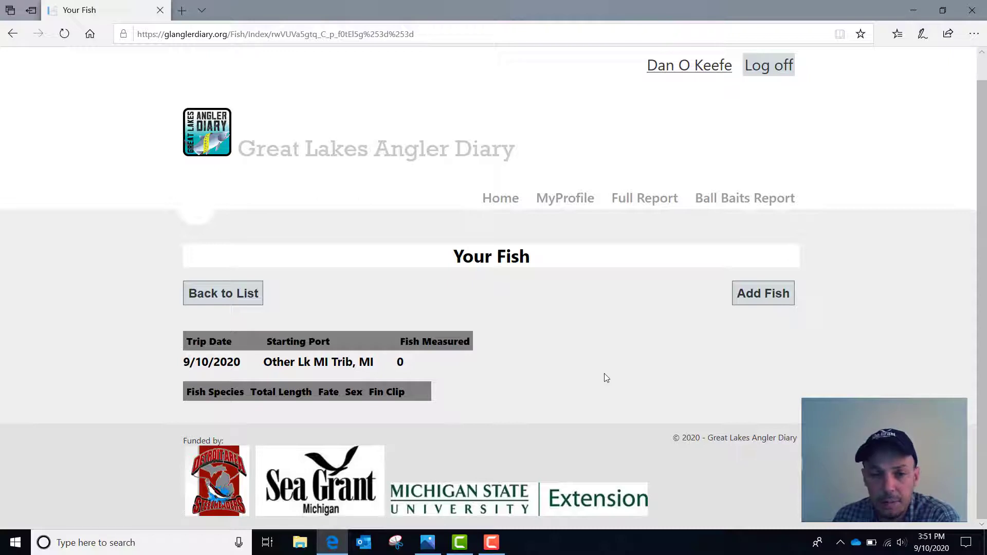
{"action": "left_click", "coordinate": [762, 301]}
{"action": "scroll", "coordinate": [530, 322], "scroll_direction": "down", "scroll_amount": 1}
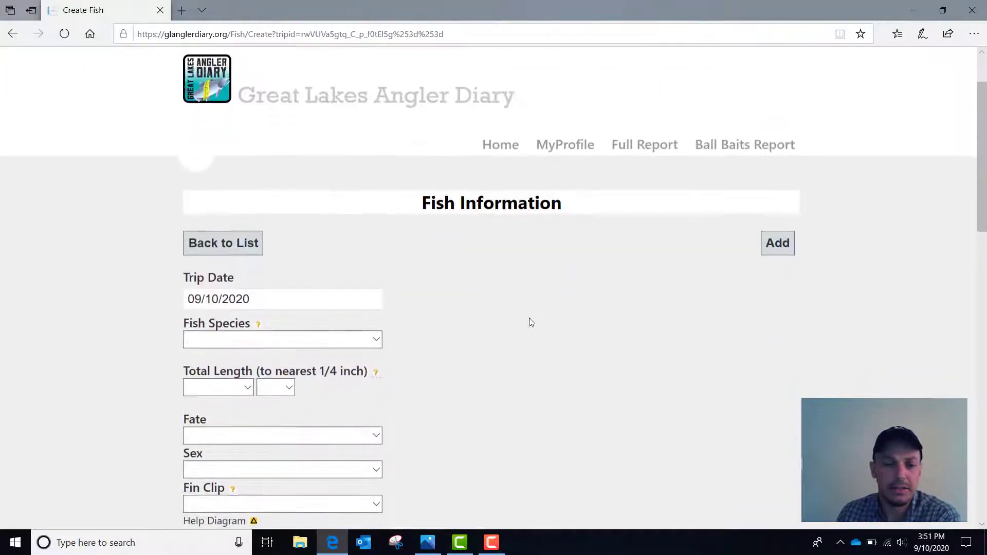
{"action": "scroll", "coordinate": [531, 323], "scroll_direction": "down", "scroll_amount": 3}
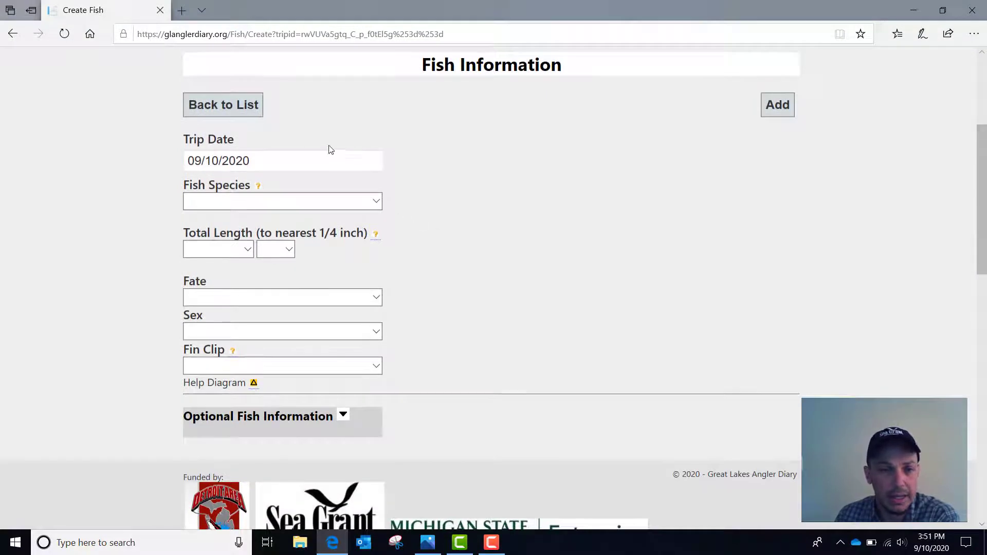
{"action": "left_click", "coordinate": [377, 202]}
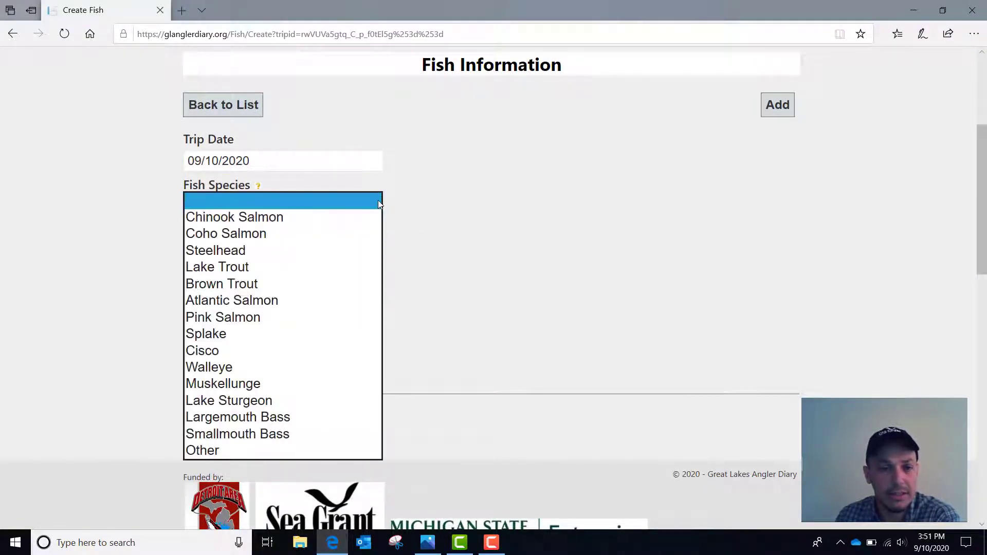
{"action": "left_click", "coordinate": [307, 252]}
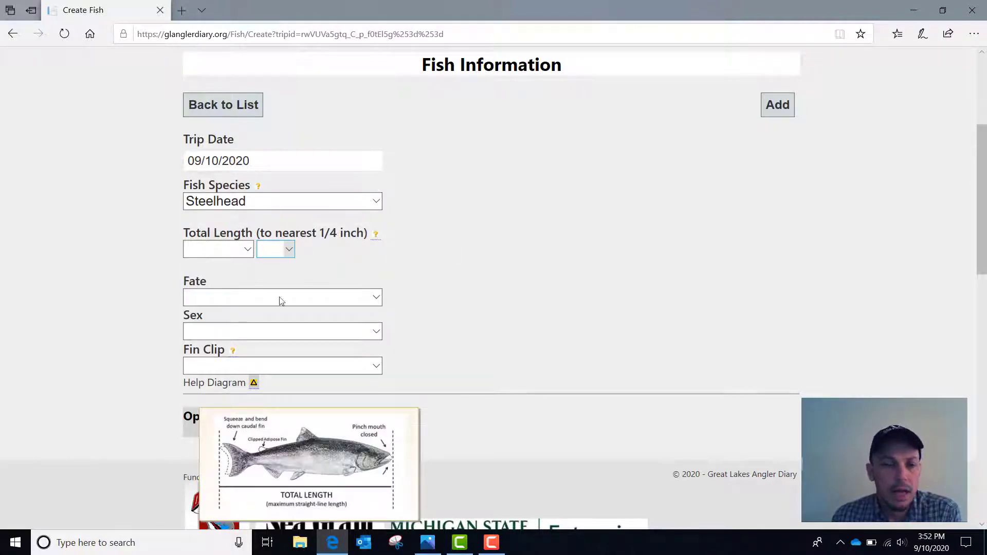
{"action": "left_click", "coordinate": [247, 249]}
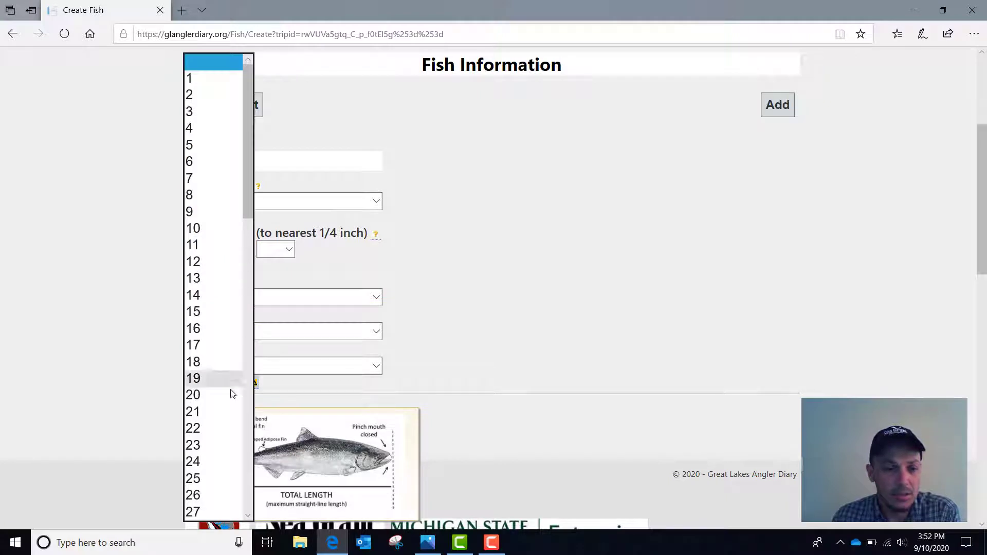
{"action": "left_click", "coordinate": [218, 426]}
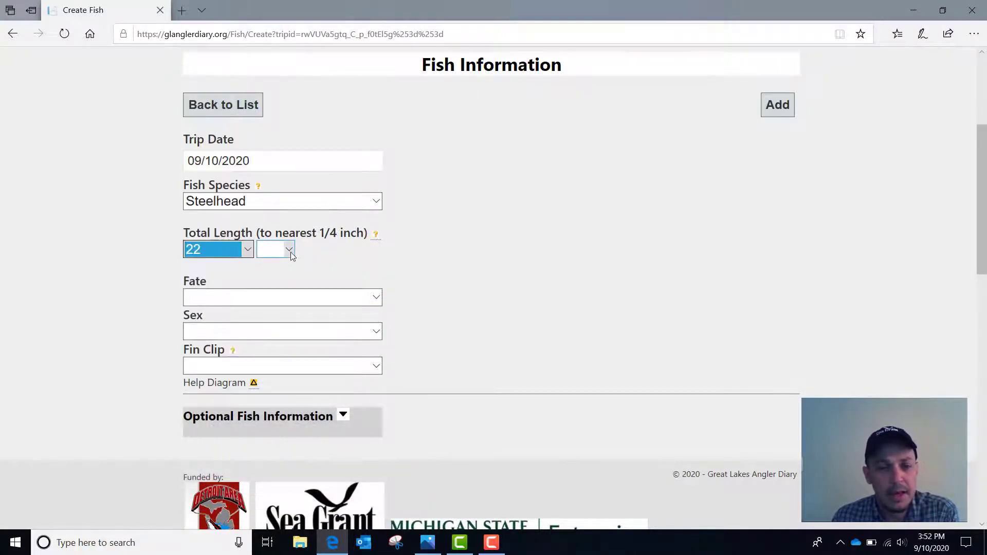
Set the length fraction to .00 for a 22.00-inch total and read the measuring tip.
{"action": "left_click", "coordinate": [290, 251]}
{"action": "left_click", "coordinate": [285, 265]}
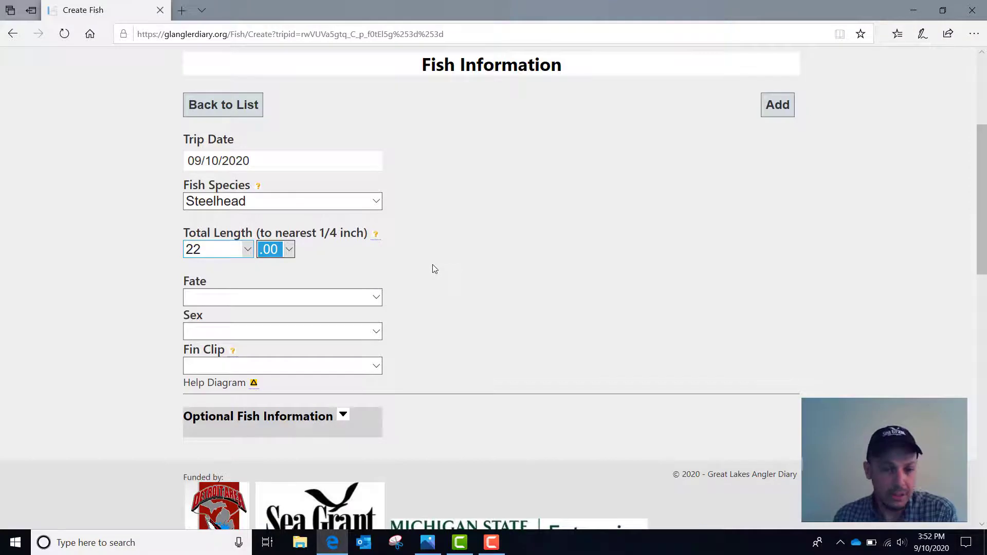
{"action": "key", "text": "Tab"}
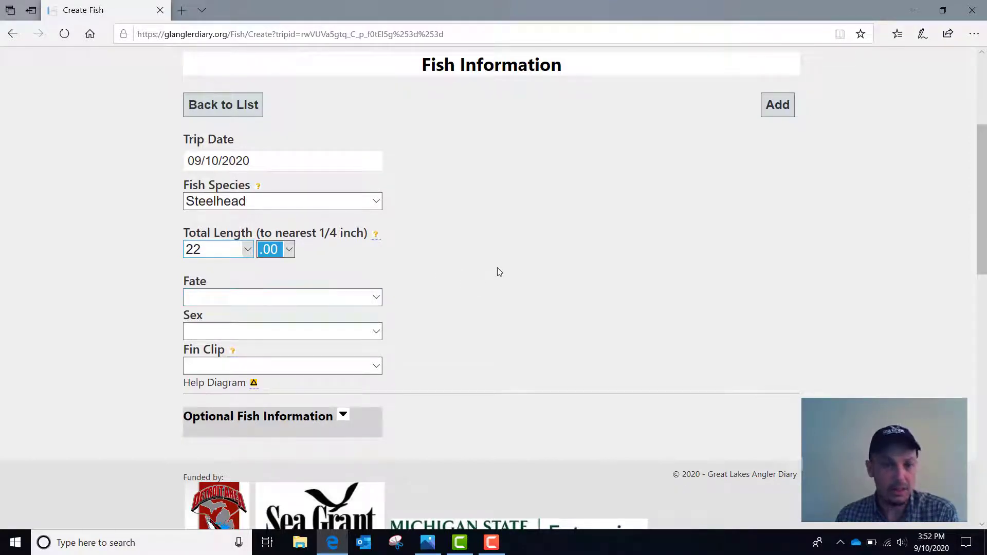
{"action": "mouse_move", "coordinate": [376, 240]}
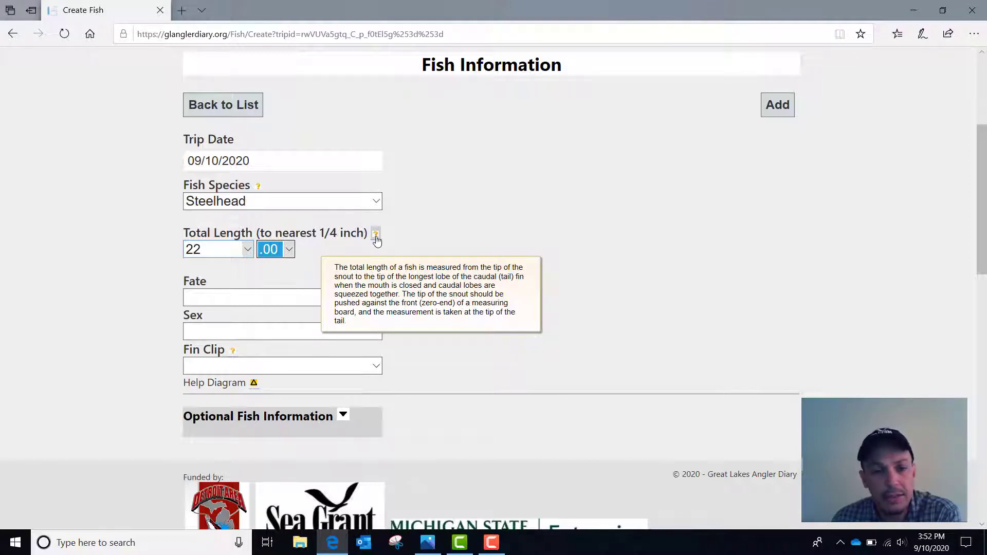
{"action": "left_click", "coordinate": [376, 235]}
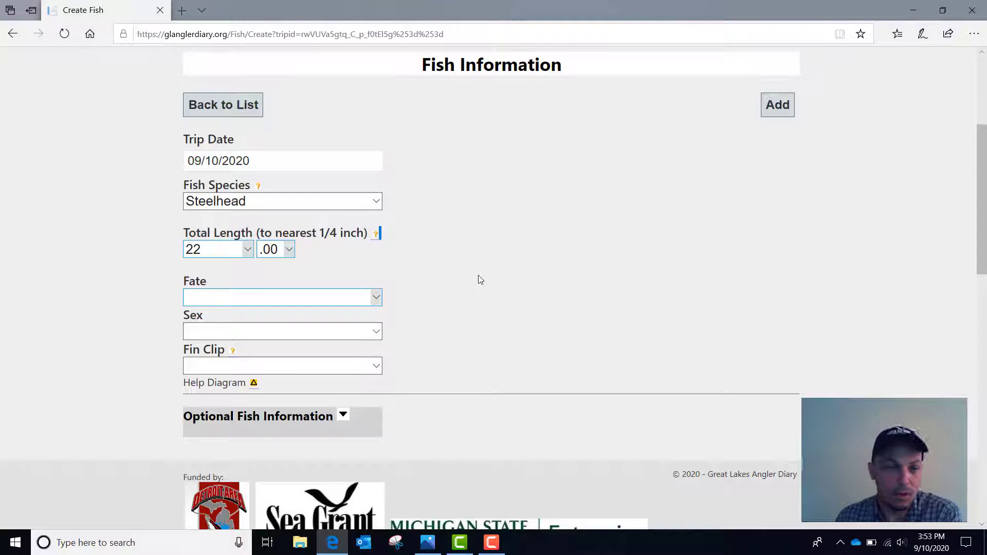
Set Fate to R - Released and Sex to NA - Not Assessed.
{"action": "left_click", "coordinate": [378, 297]}
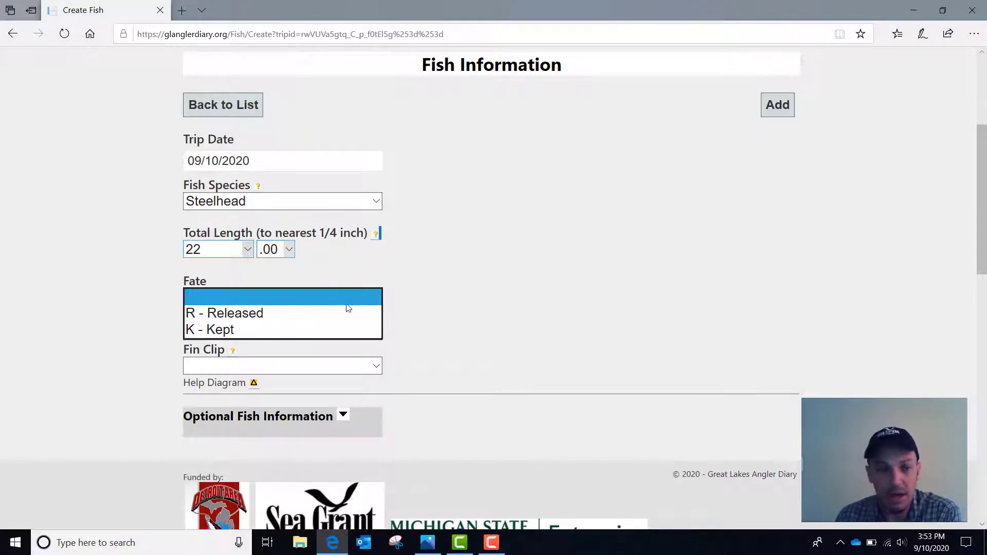
{"action": "left_click", "coordinate": [319, 318]}
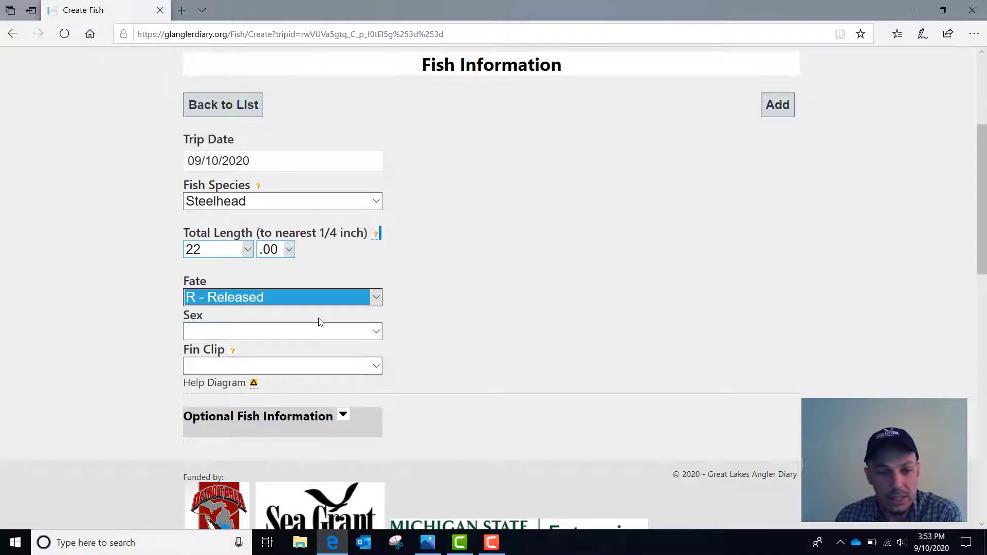
{"action": "left_click", "coordinate": [375, 334]}
{"action": "left_click", "coordinate": [376, 331]}
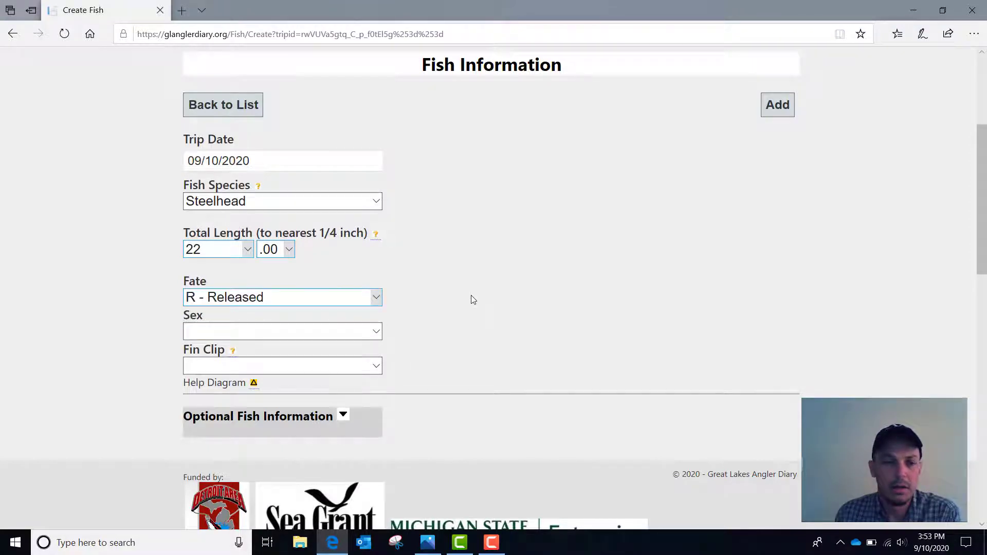
{"action": "left_click", "coordinate": [378, 330]}
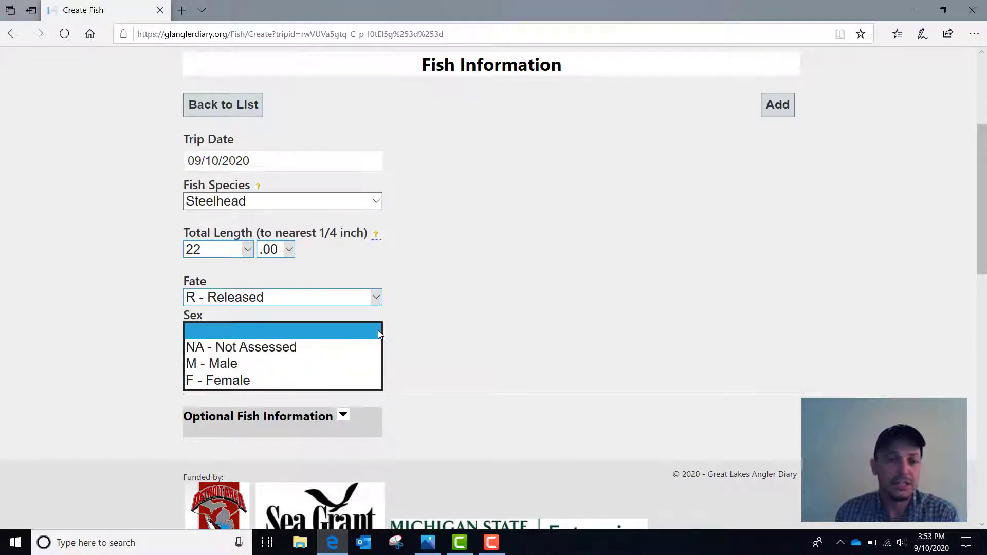
{"action": "left_click", "coordinate": [334, 354]}
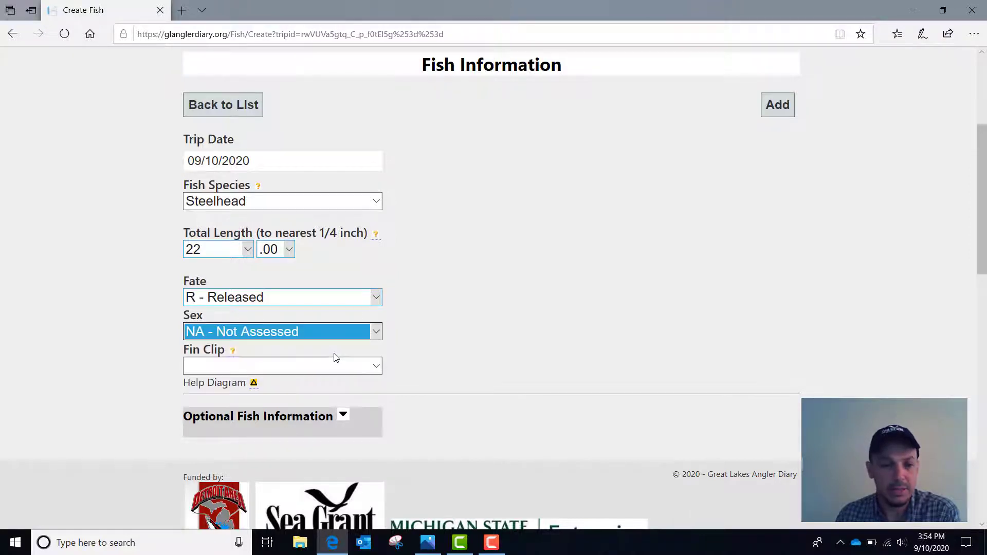
Set Fin Clip to AD - Adipose, restoring it after an accidental change to LP.
{"action": "left_click", "coordinate": [377, 367]}
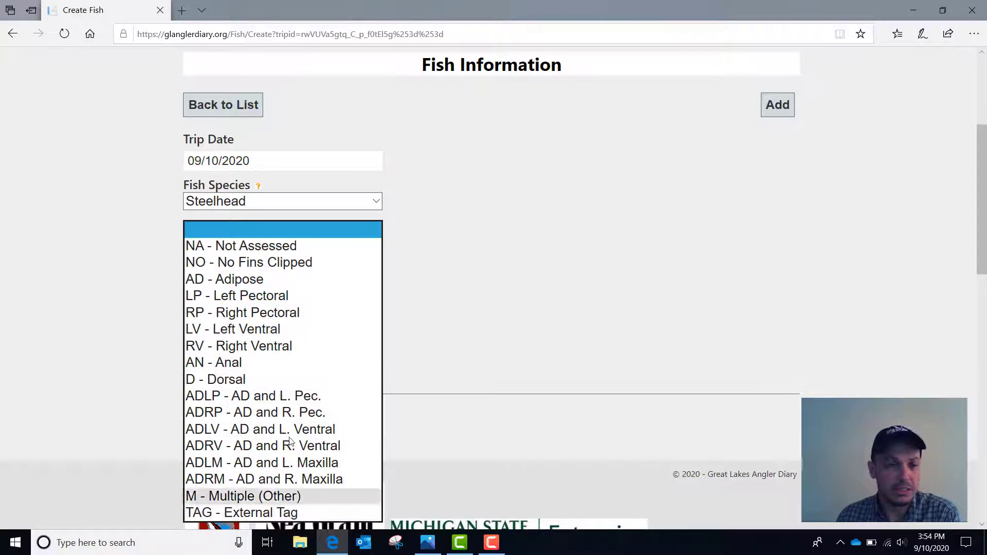
{"action": "left_click", "coordinate": [250, 286]}
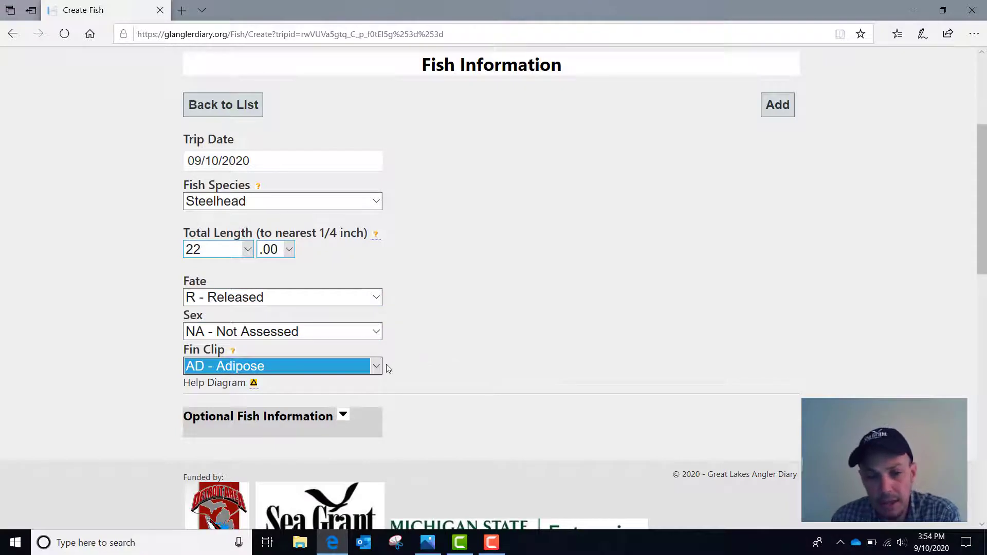
{"action": "key", "text": "Down"}
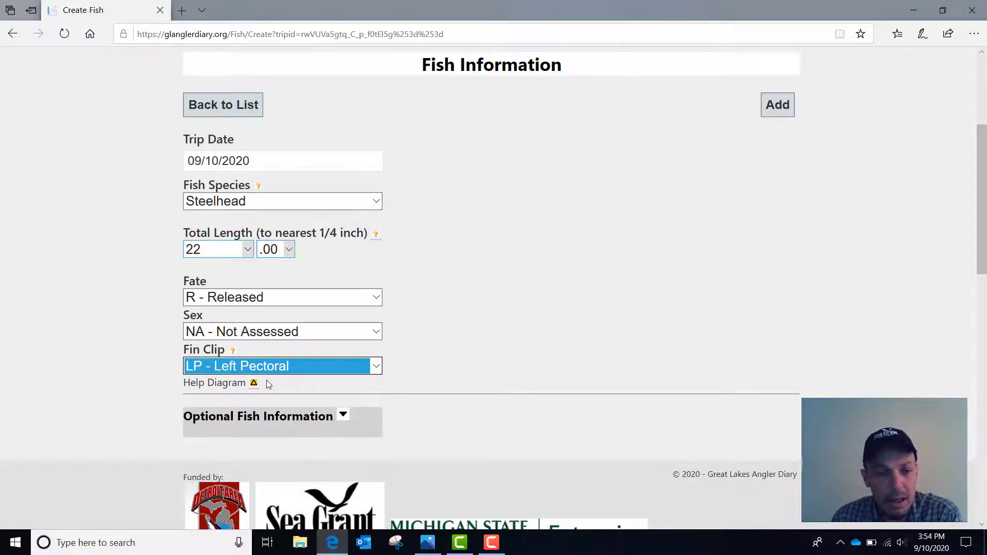
{"action": "scroll", "coordinate": [467, 426], "scroll_direction": "up", "scroll_amount": 2}
{"action": "left_click", "coordinate": [377, 437]}
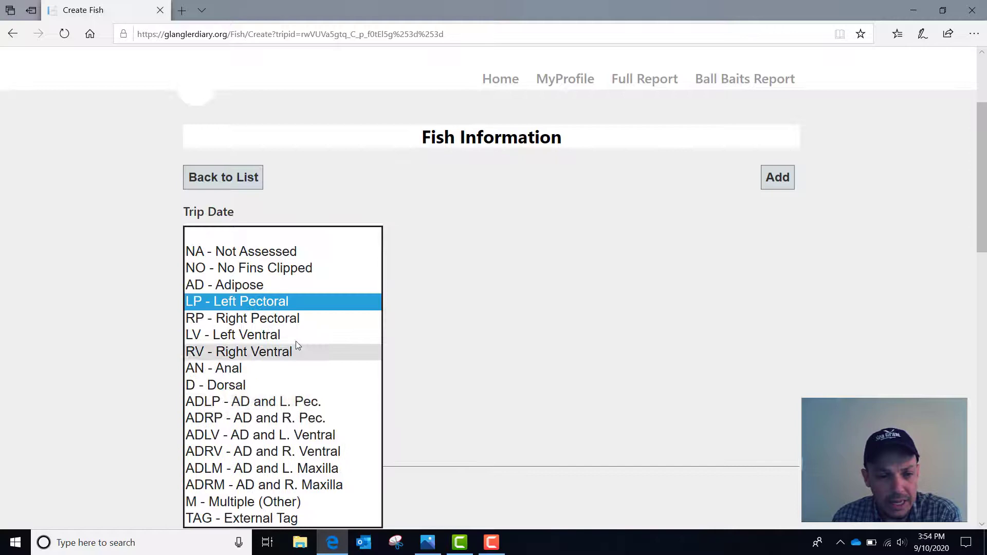
{"action": "left_click", "coordinate": [288, 291]}
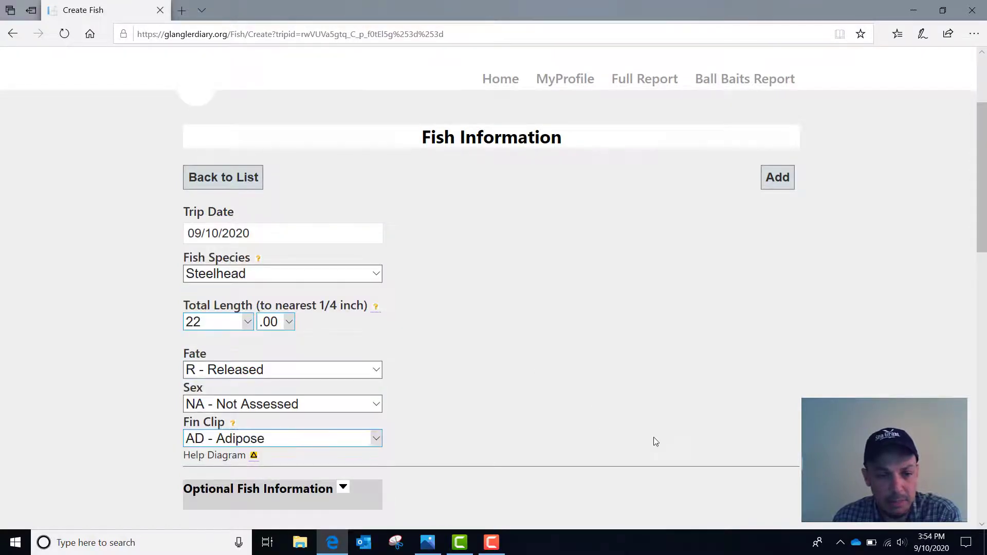
{"action": "scroll", "coordinate": [307, 190], "scroll_direction": "down", "scroll_amount": 5}
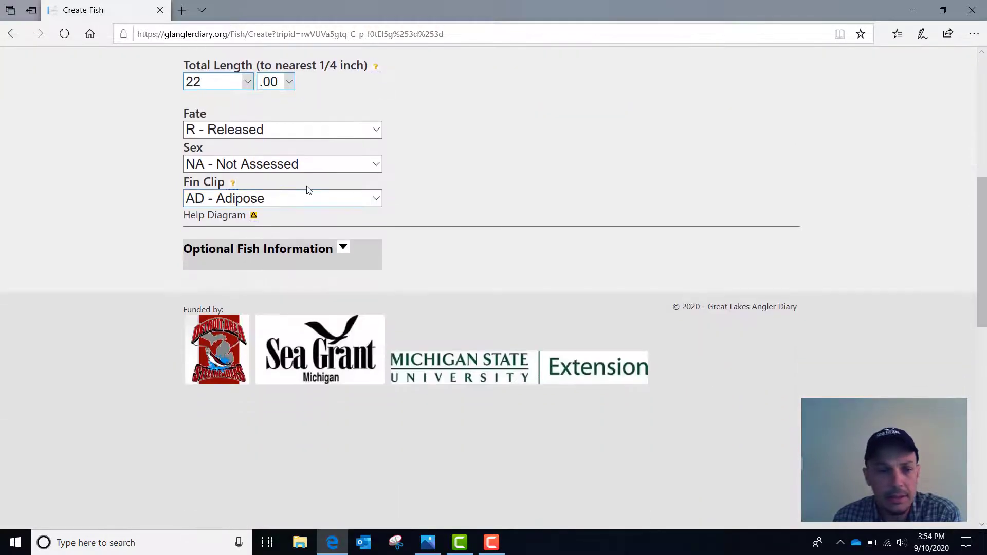
{"action": "left_click", "coordinate": [343, 247]}
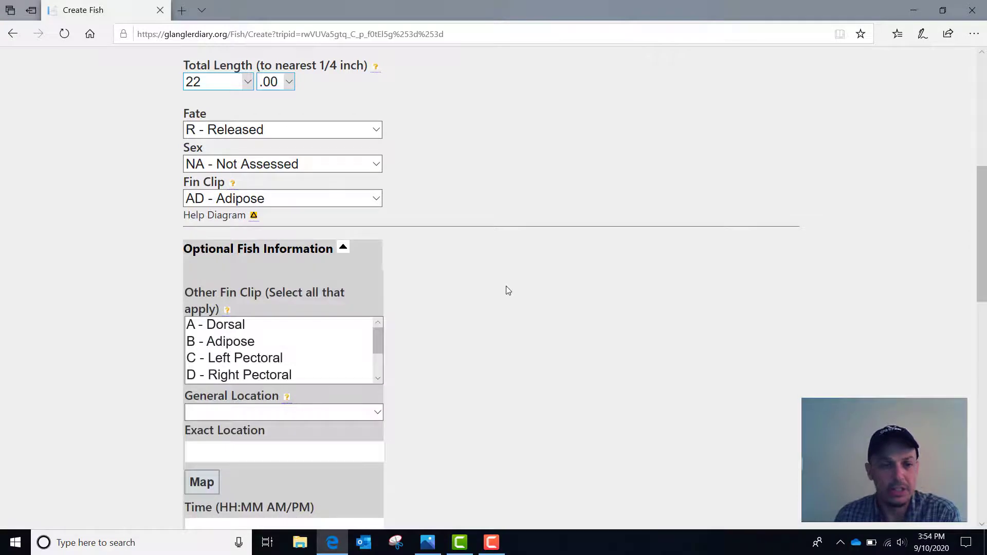
{"action": "left_click", "coordinate": [341, 324]}
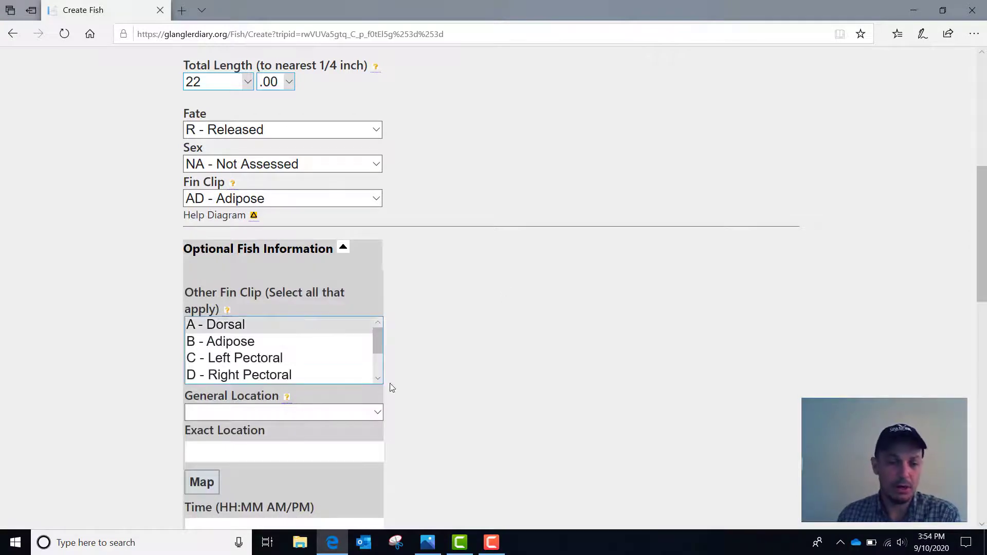
{"action": "scroll", "coordinate": [392, 388], "scroll_direction": "down", "scroll_amount": 2}
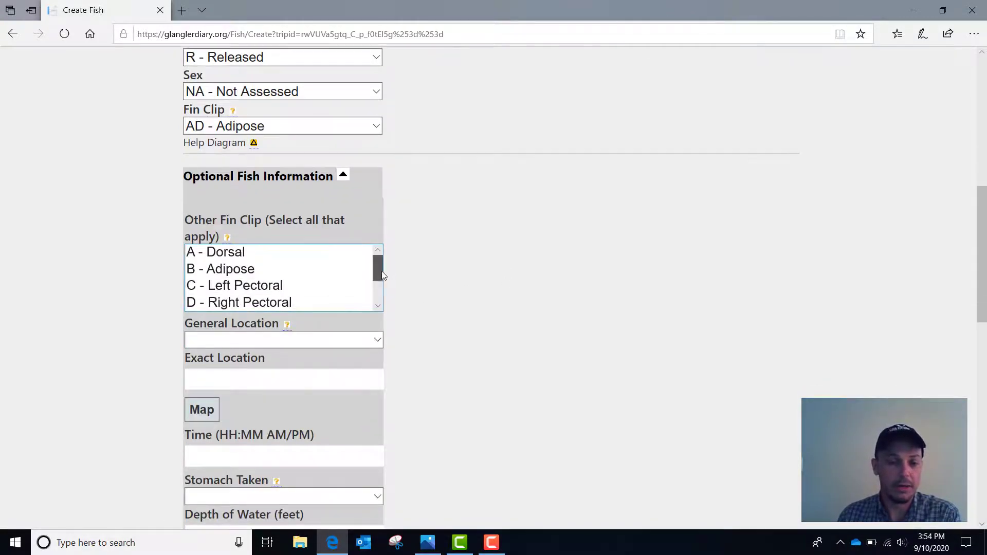
{"action": "left_click_drag", "start_coordinate": [382, 275], "coordinate": [331, 276]}
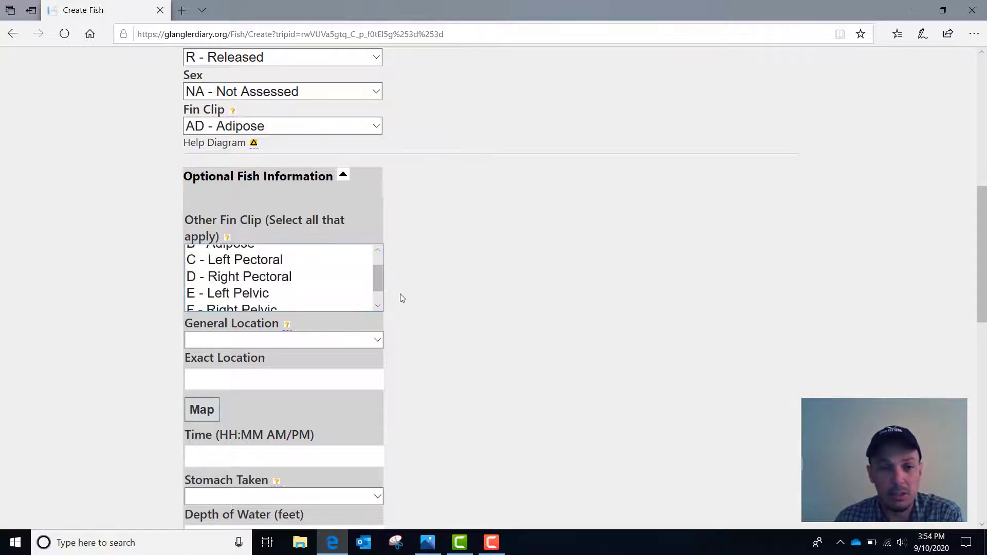
{"action": "left_click_drag", "start_coordinate": [377, 282], "coordinate": [378, 291]}
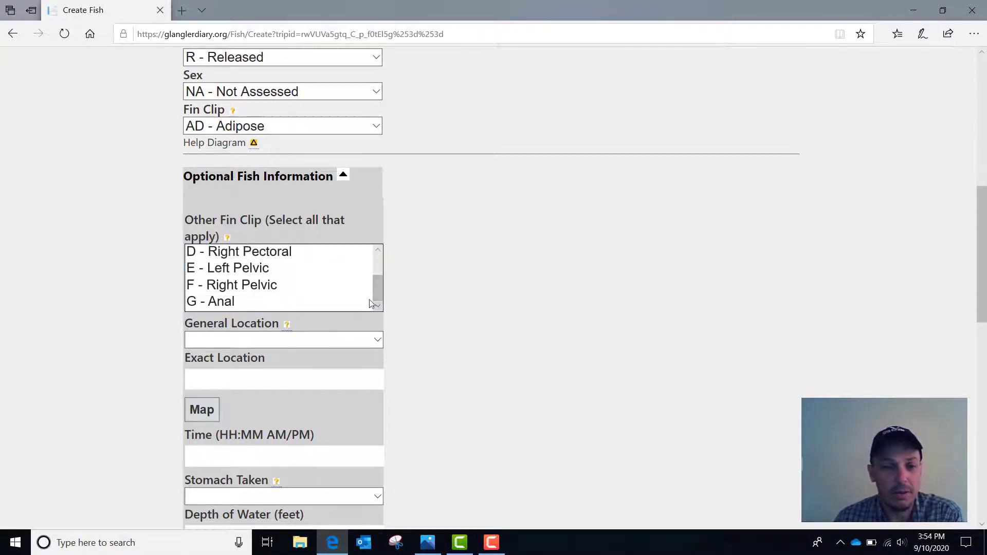
{"action": "left_click", "coordinate": [335, 284]}
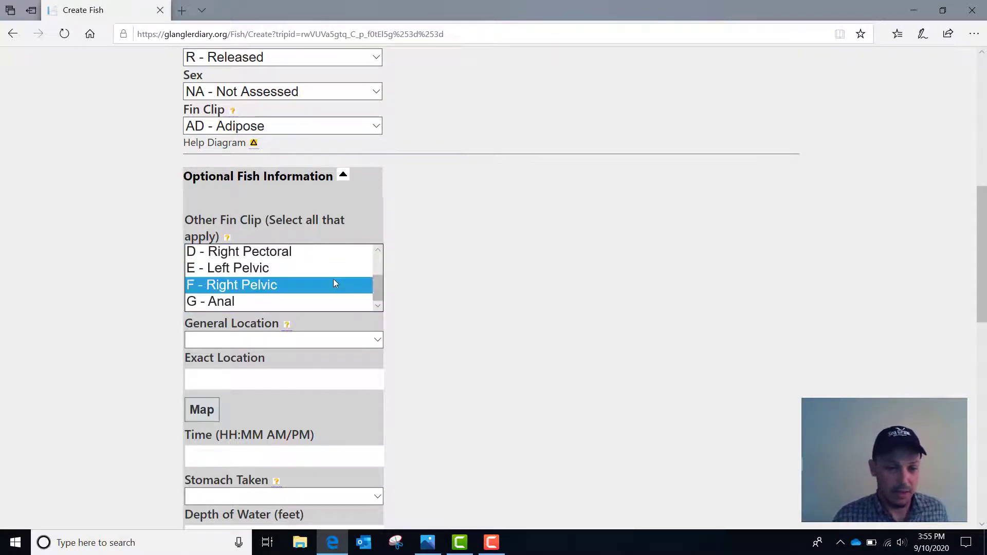
{"action": "left_click", "coordinate": [273, 302], "text": "ctrl"}
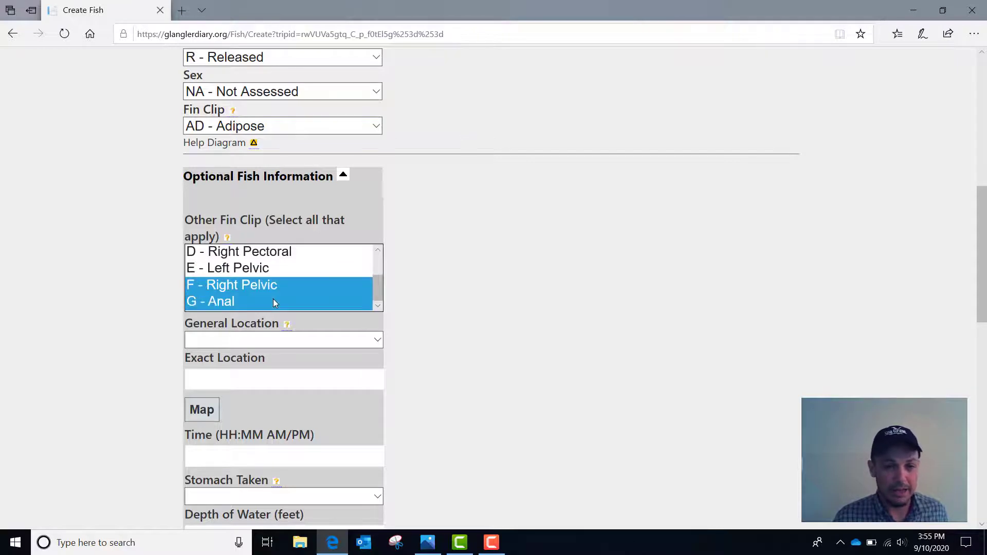
{"action": "left_click", "coordinate": [323, 286], "text": "ctrl"}
{"action": "left_click", "coordinate": [320, 300], "text": "ctrl"}
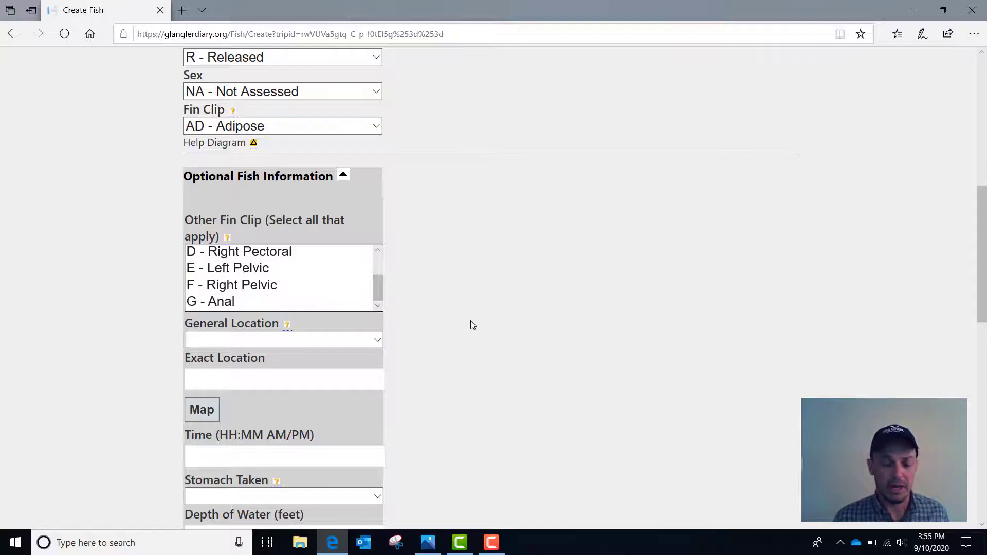
{"action": "scroll", "coordinate": [406, 334], "scroll_direction": "down", "scroll_amount": 1}
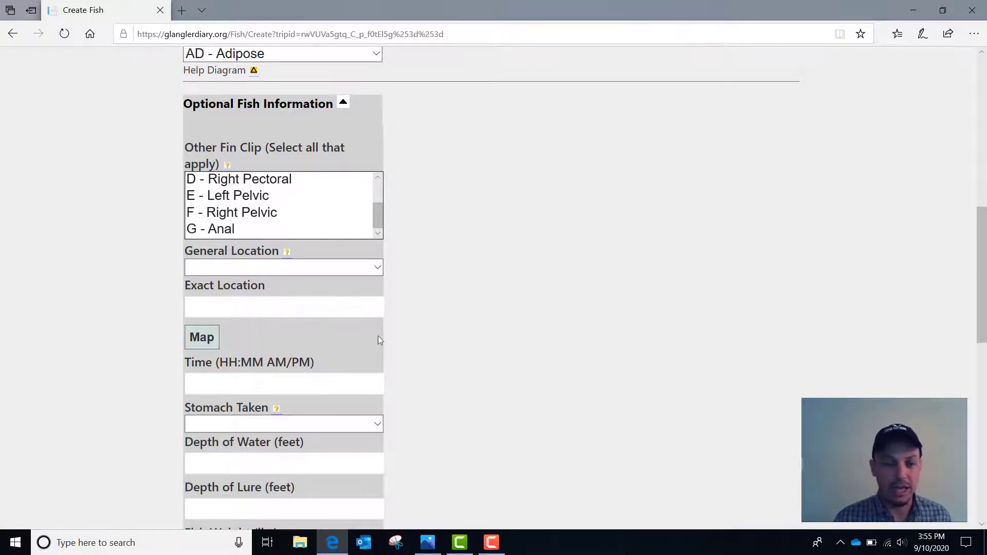
{"action": "scroll", "coordinate": [486, 384], "scroll_direction": "down", "scroll_amount": 1}
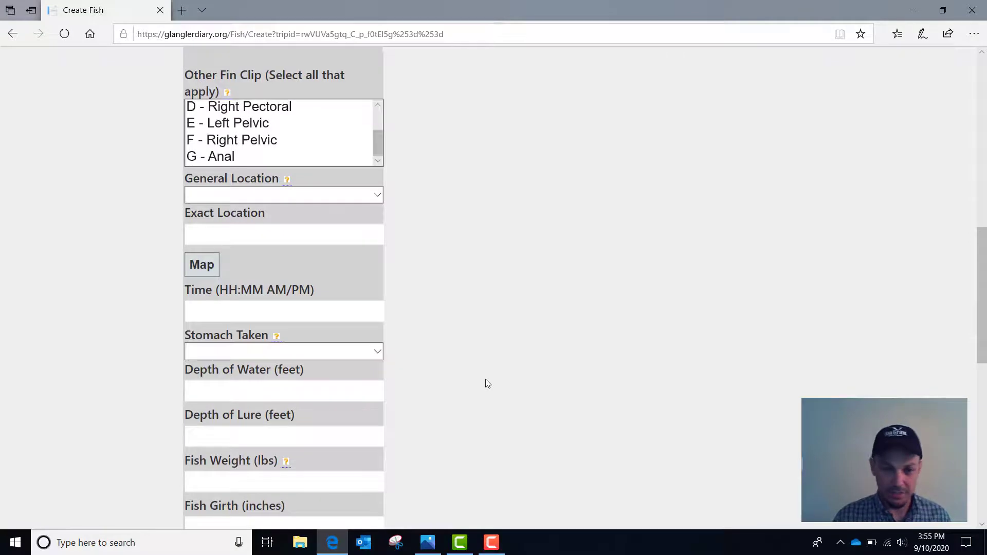
{"action": "scroll", "coordinate": [512, 372], "scroll_direction": "down", "scroll_amount": 1}
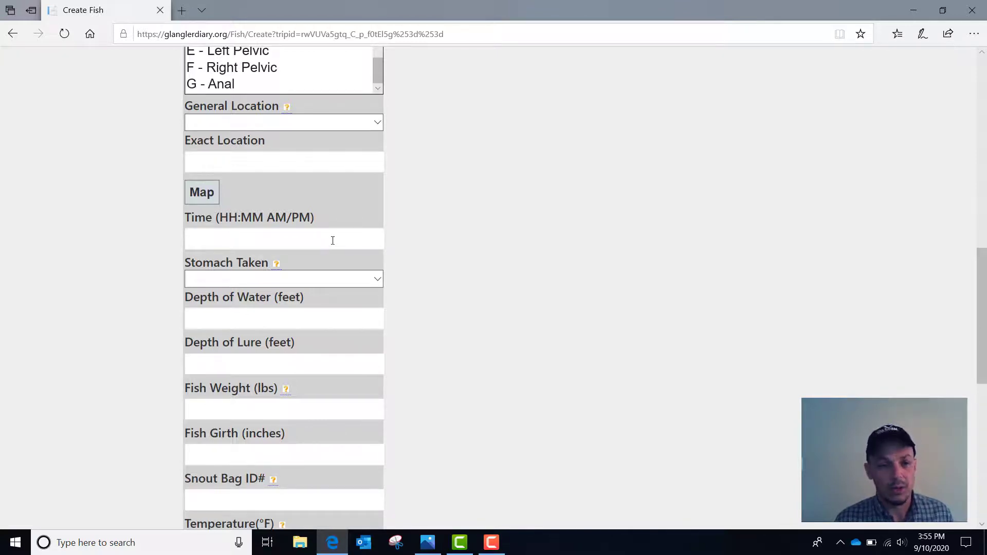
{"action": "scroll", "coordinate": [320, 360], "scroll_direction": "down", "scroll_amount": 4}
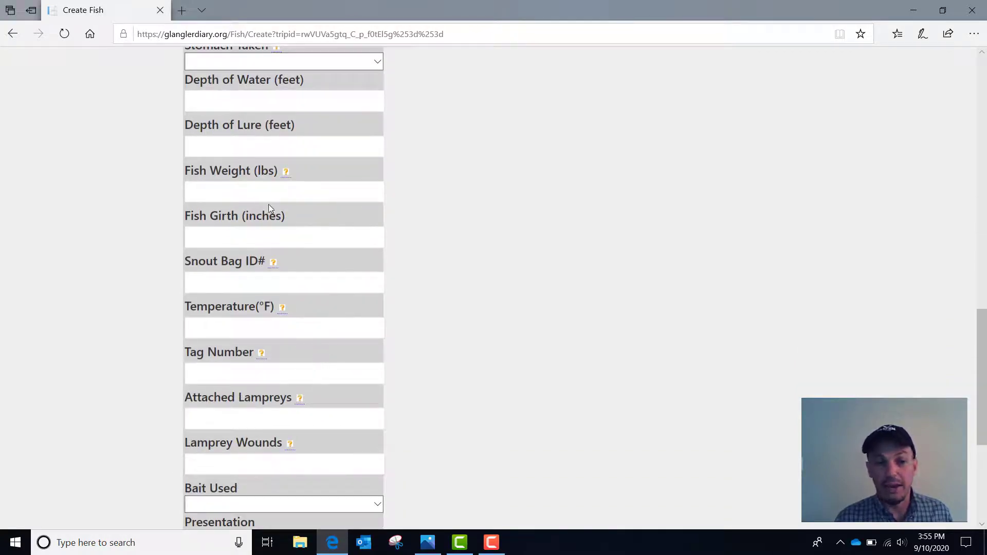
{"action": "scroll", "coordinate": [357, 344], "scroll_direction": "down", "scroll_amount": 3}
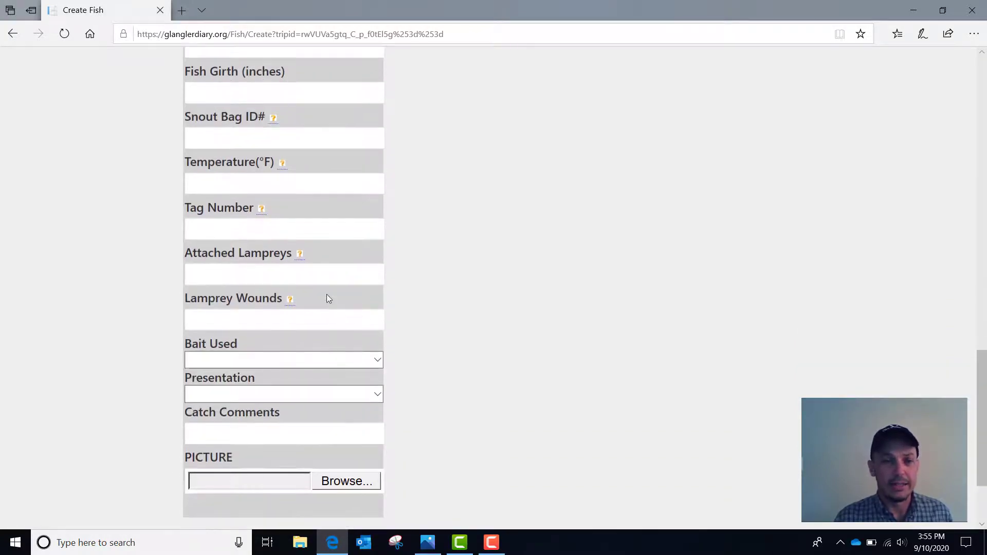
{"action": "scroll", "coordinate": [327, 280], "scroll_direction": "down", "scroll_amount": 2}
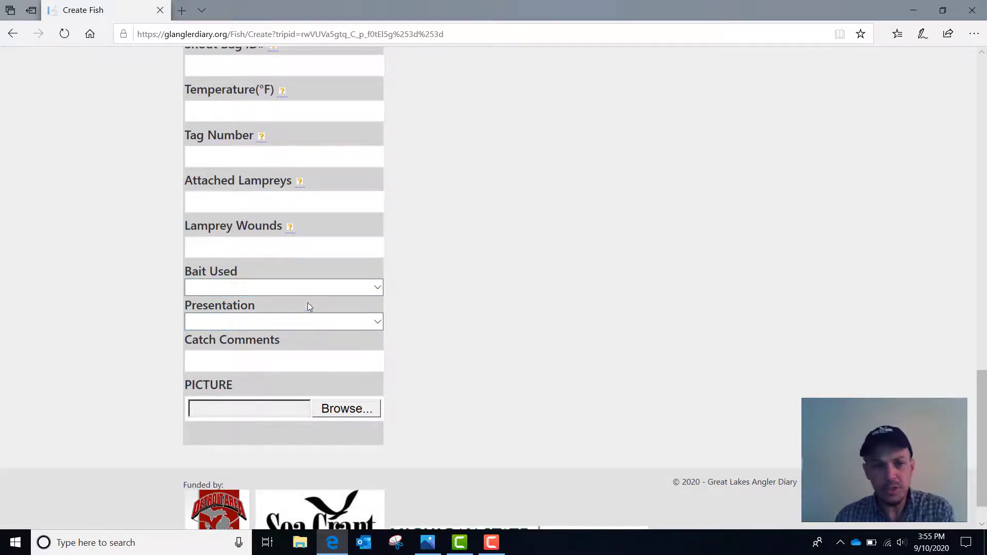
{"action": "left_click", "coordinate": [317, 367]}
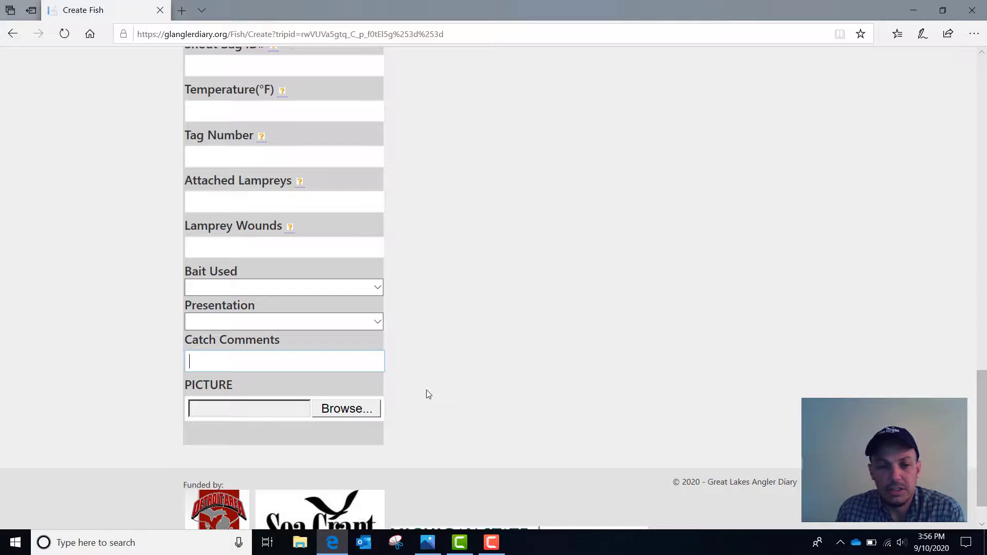
{"action": "scroll", "coordinate": [426, 394], "scroll_direction": "up", "scroll_amount": 10}
{"action": "scroll", "coordinate": [428, 395], "scroll_direction": "up", "scroll_amount": 10}
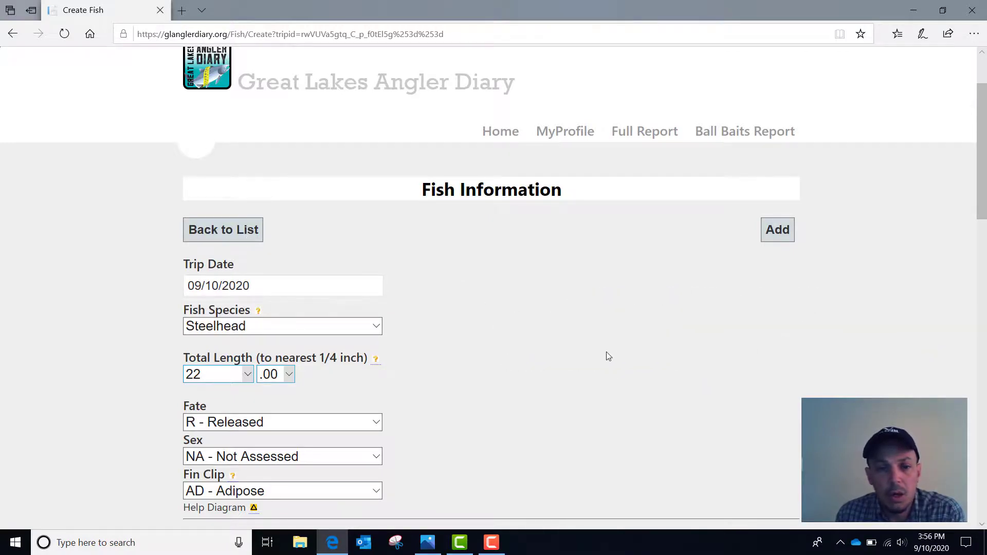
Add the 22-inch released Steelhead record to the Your Fish list.
{"action": "scroll", "coordinate": [607, 352], "scroll_direction": "down", "scroll_amount": 5}
{"action": "scroll", "coordinate": [498, 311], "scroll_direction": "up", "scroll_amount": 5}
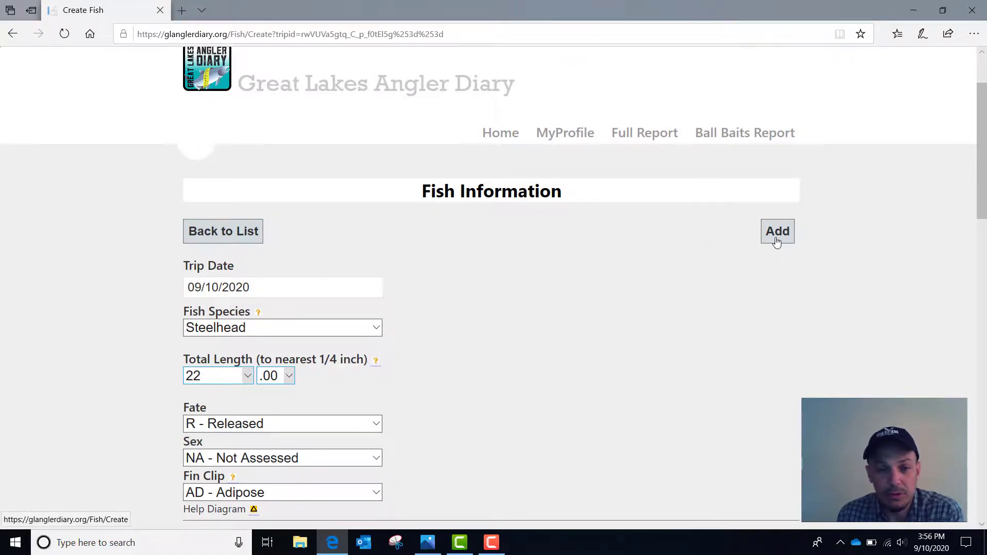
{"action": "left_click", "coordinate": [776, 232]}
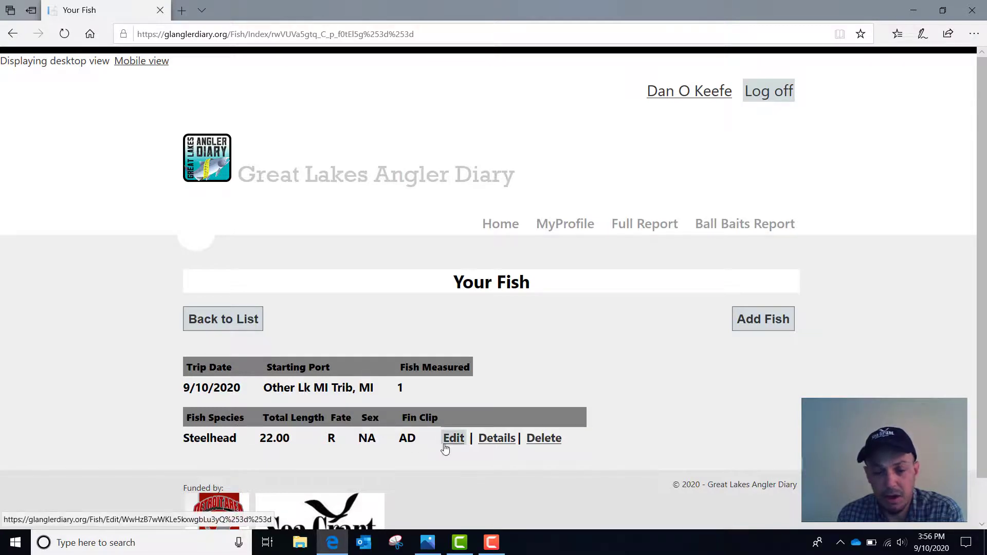
{"action": "left_click", "coordinate": [506, 440]}
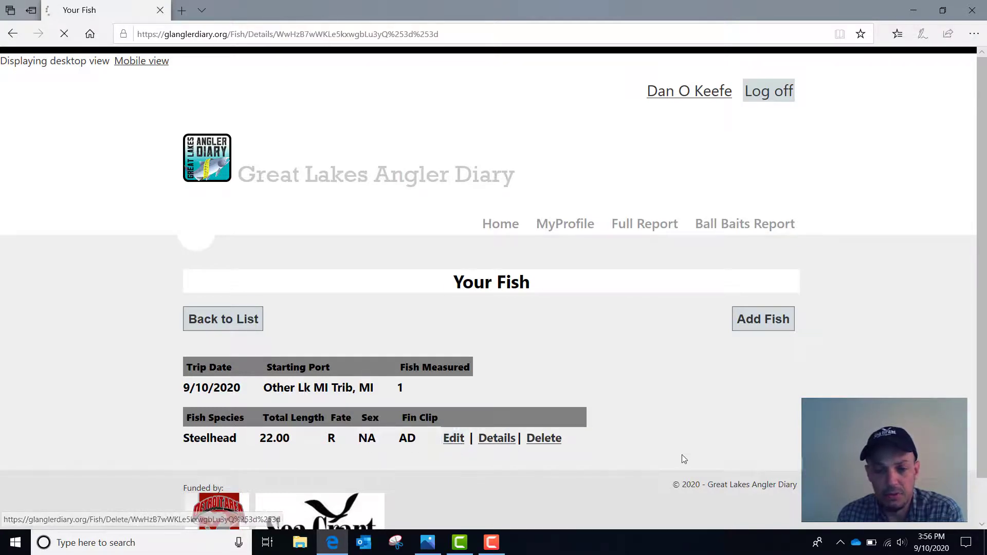
{"action": "scroll", "coordinate": [682, 454], "scroll_direction": "down", "scroll_amount": 3}
{"action": "scroll", "coordinate": [682, 451], "scroll_direction": "down", "scroll_amount": 1}
{"action": "scroll", "coordinate": [682, 451], "scroll_direction": "down", "scroll_amount": 4}
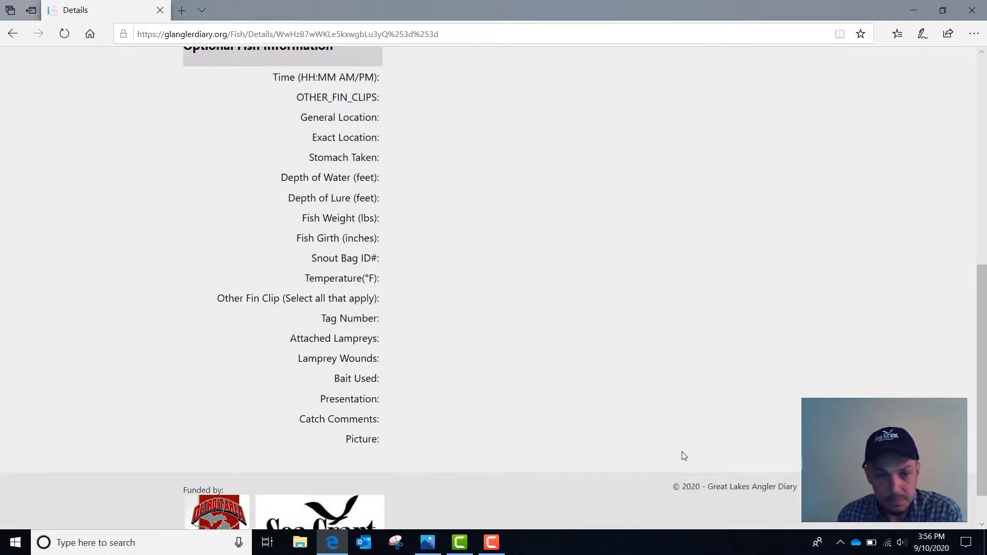
{"action": "scroll", "coordinate": [682, 452], "scroll_direction": "up", "scroll_amount": 4}
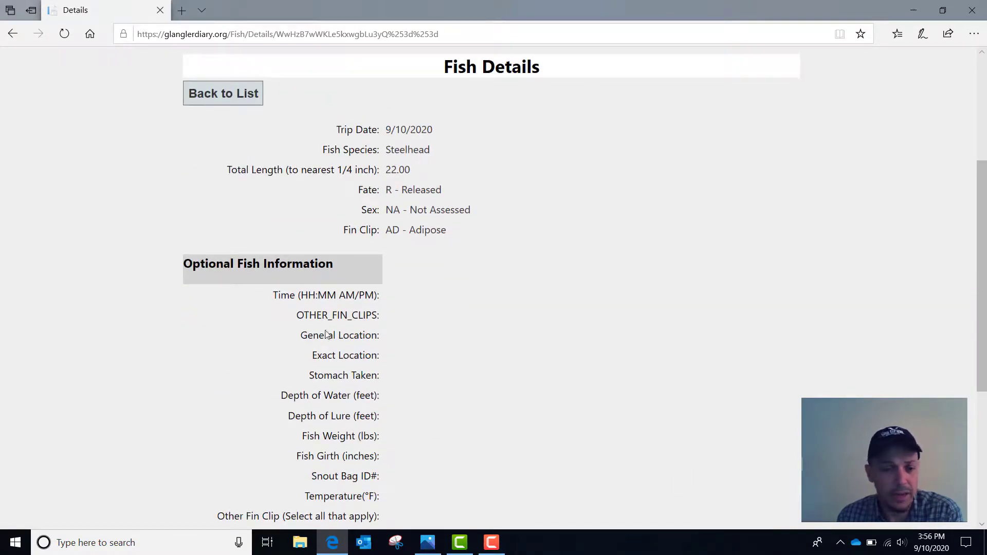
{"action": "left_click", "coordinate": [16, 34]}
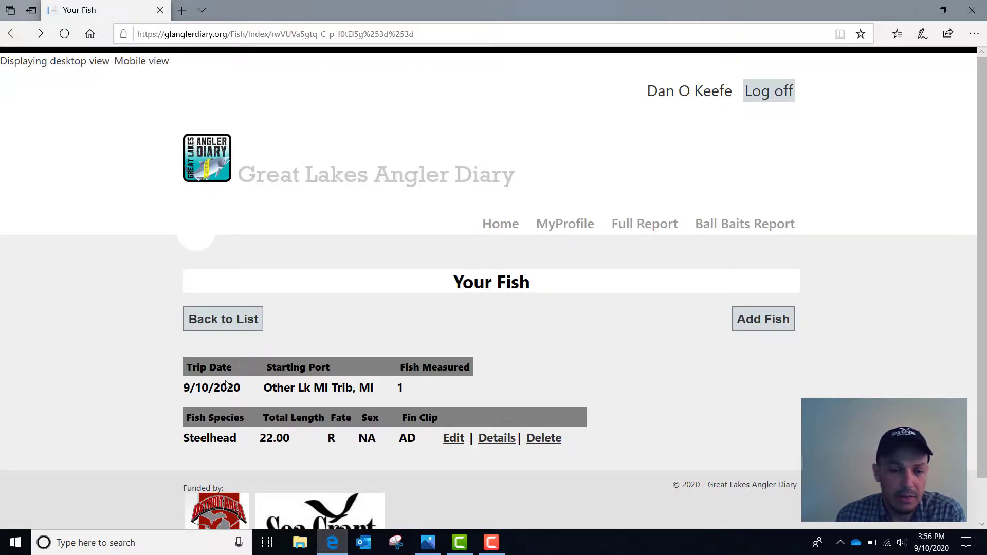
Go back to Your Trips and check the 9/10/2020 Other Lk MI Trib trip shows 1 fish.
{"action": "left_click", "coordinate": [218, 334]}
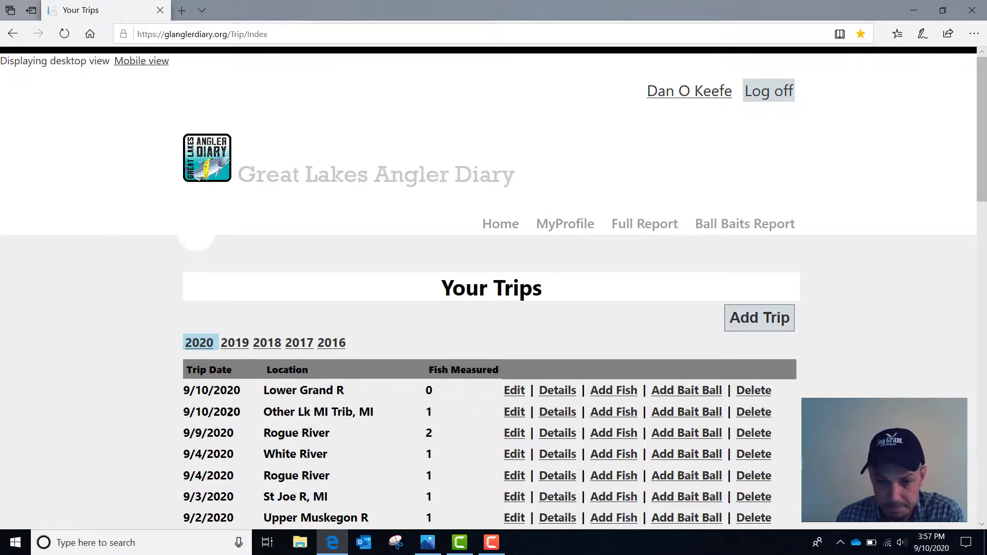
{"action": "scroll", "coordinate": [836, 516], "scroll_direction": "down", "scroll_amount": 2}
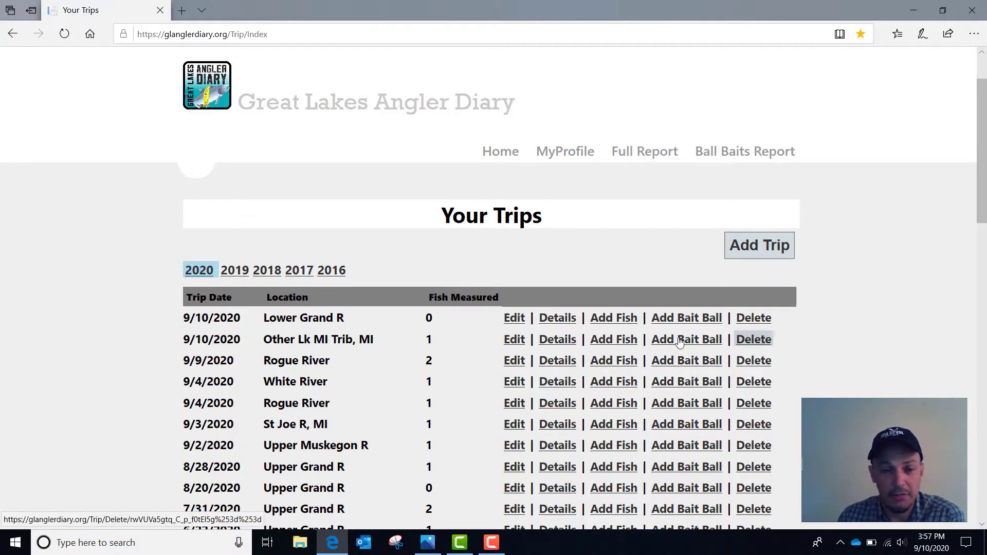
Delete the 9/10/2020 Lower Grand R trip and confirm it's gone from Your Trips.
{"action": "left_click", "coordinate": [762, 319]}
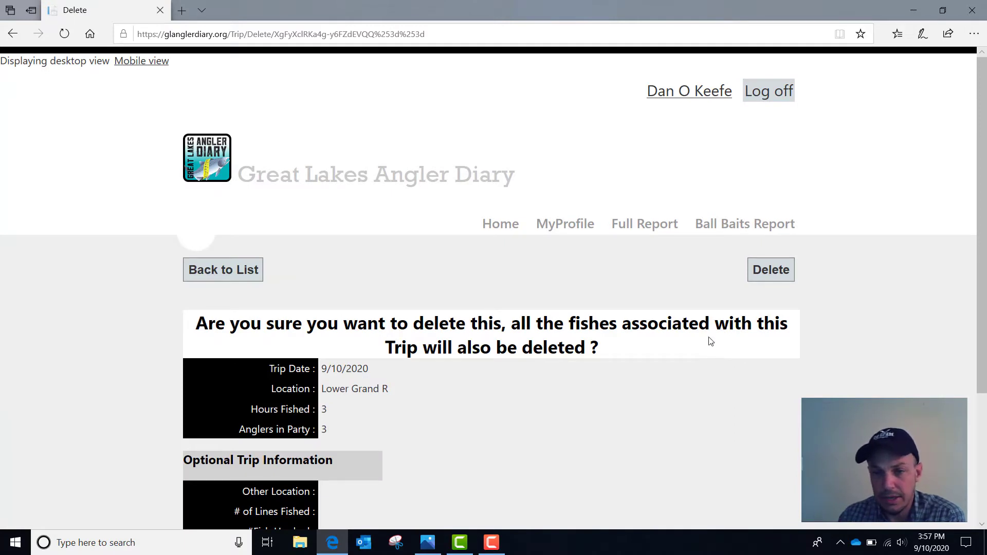
{"action": "left_click", "coordinate": [779, 278]}
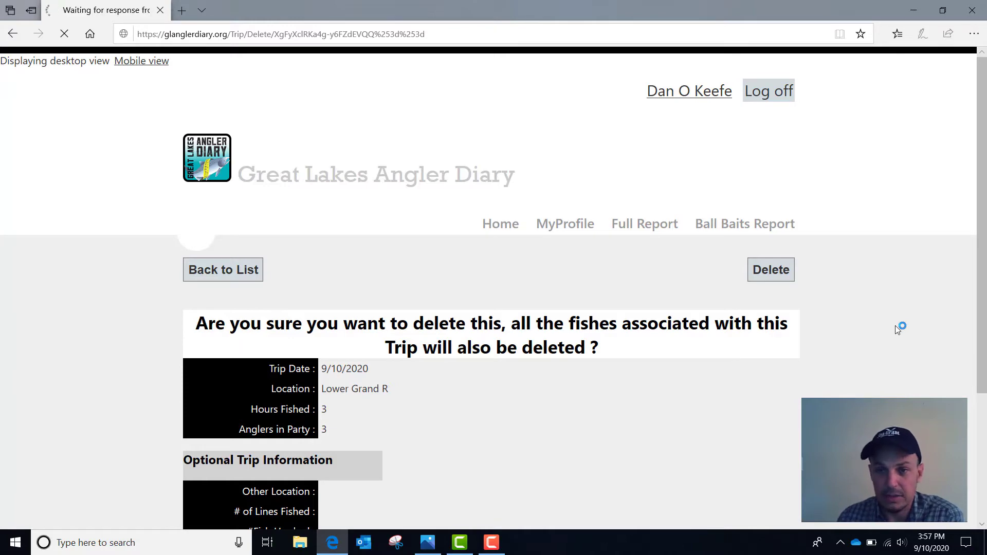
{"action": "scroll", "coordinate": [896, 325], "scroll_direction": "down", "scroll_amount": 1}
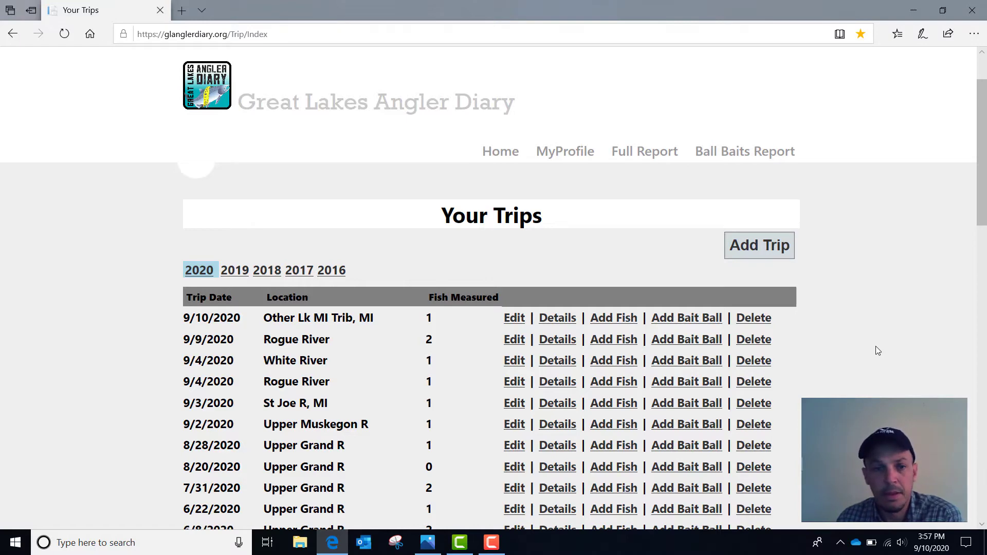
{"action": "scroll", "coordinate": [874, 346], "scroll_direction": "down", "scroll_amount": 2}
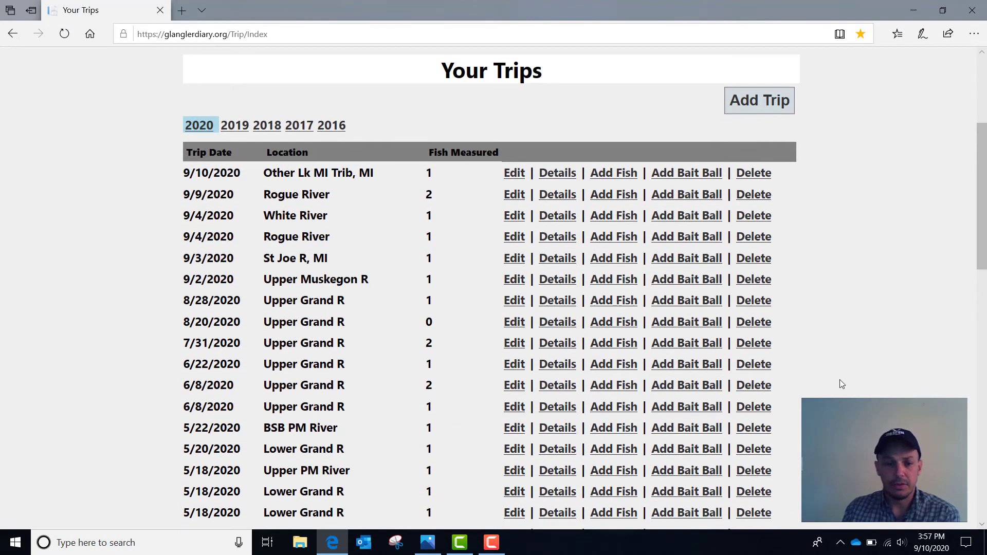
{"action": "scroll", "coordinate": [840, 379], "scroll_direction": "up", "scroll_amount": 3}
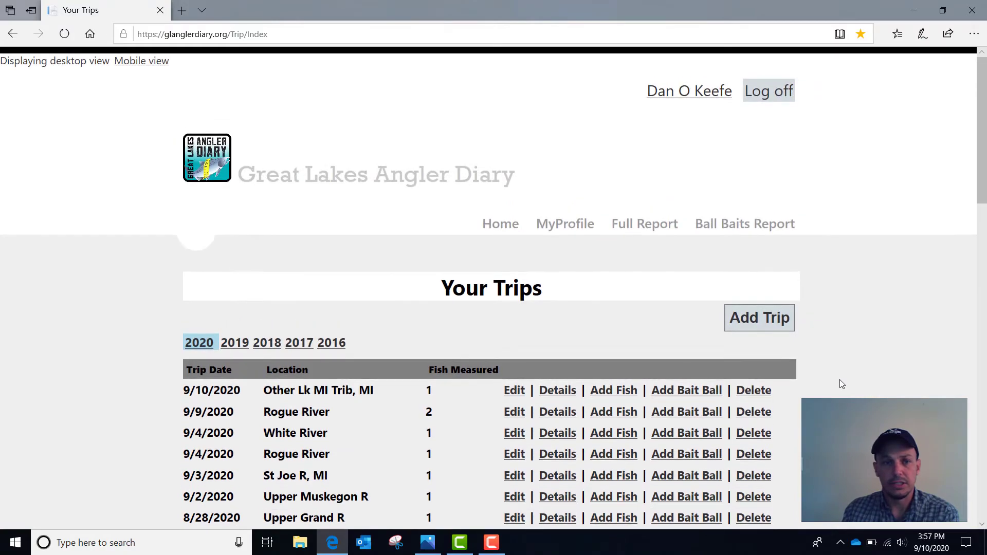